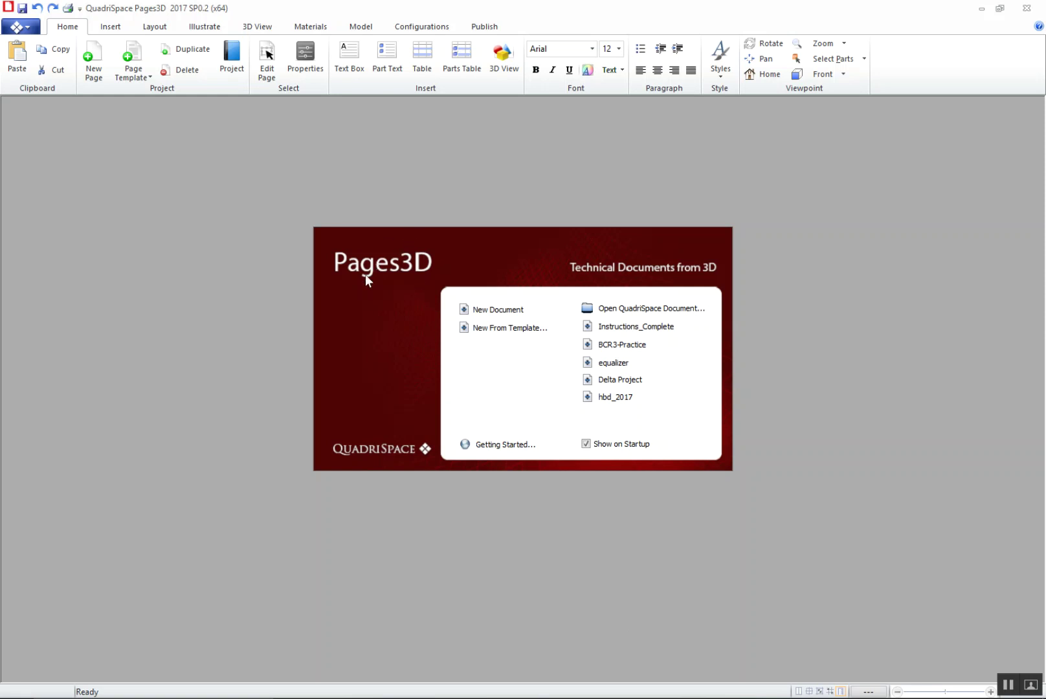
Start a new document from a template and preview the first pages of the Printed Manual template.
left_click(502, 329)
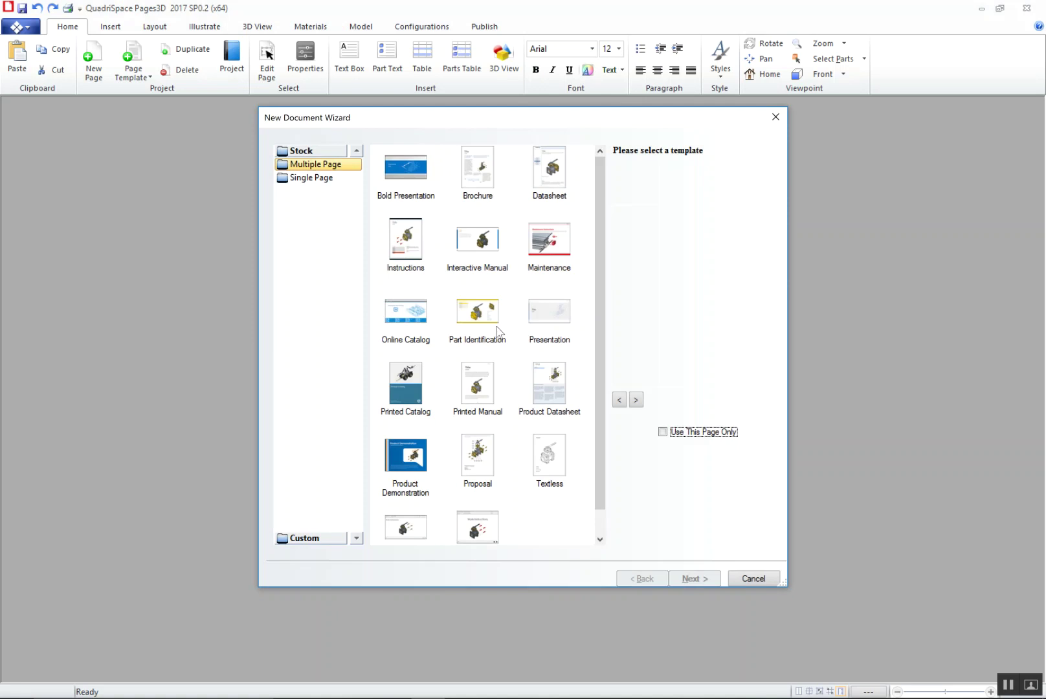
left_click(485, 403)
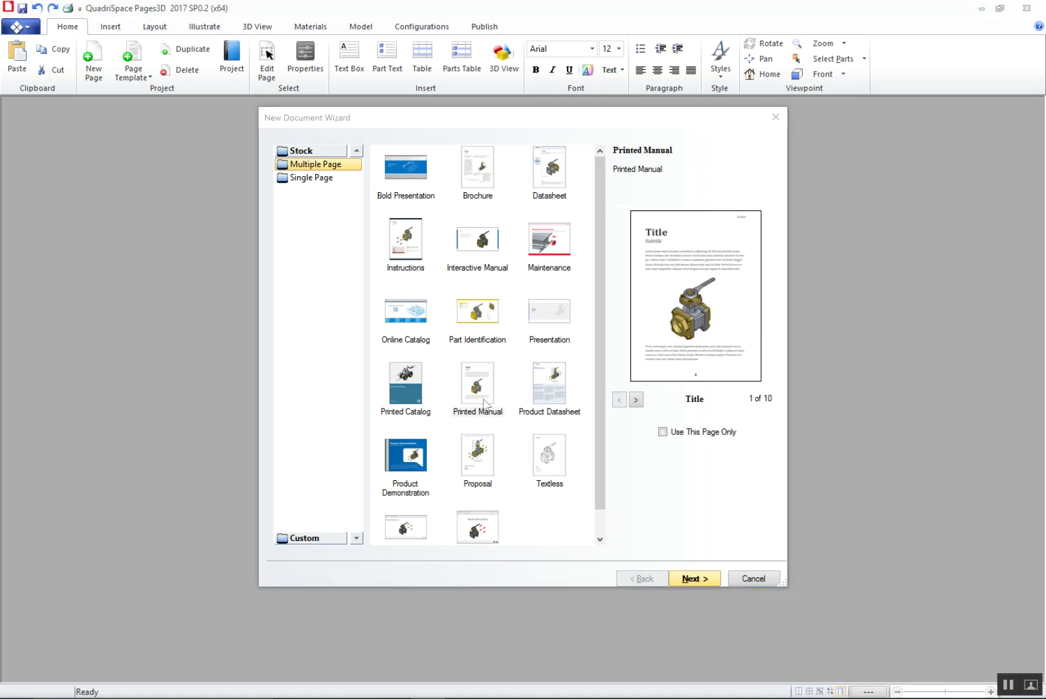
left_click(636, 400)
left_click(637, 400)
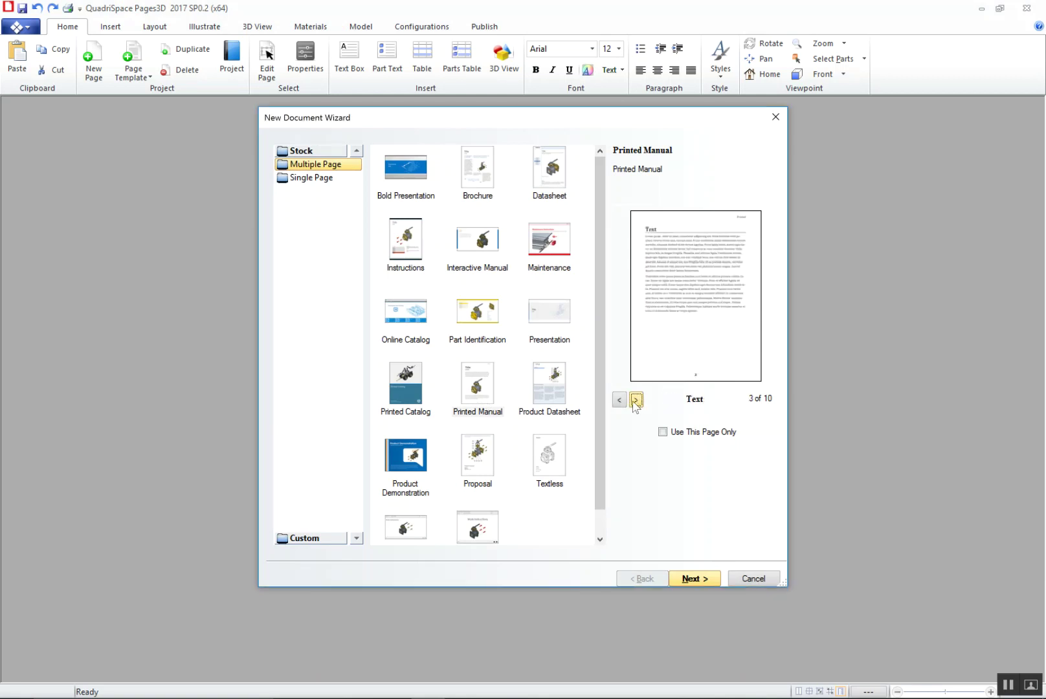
left_click(619, 400)
left_click(619, 400)
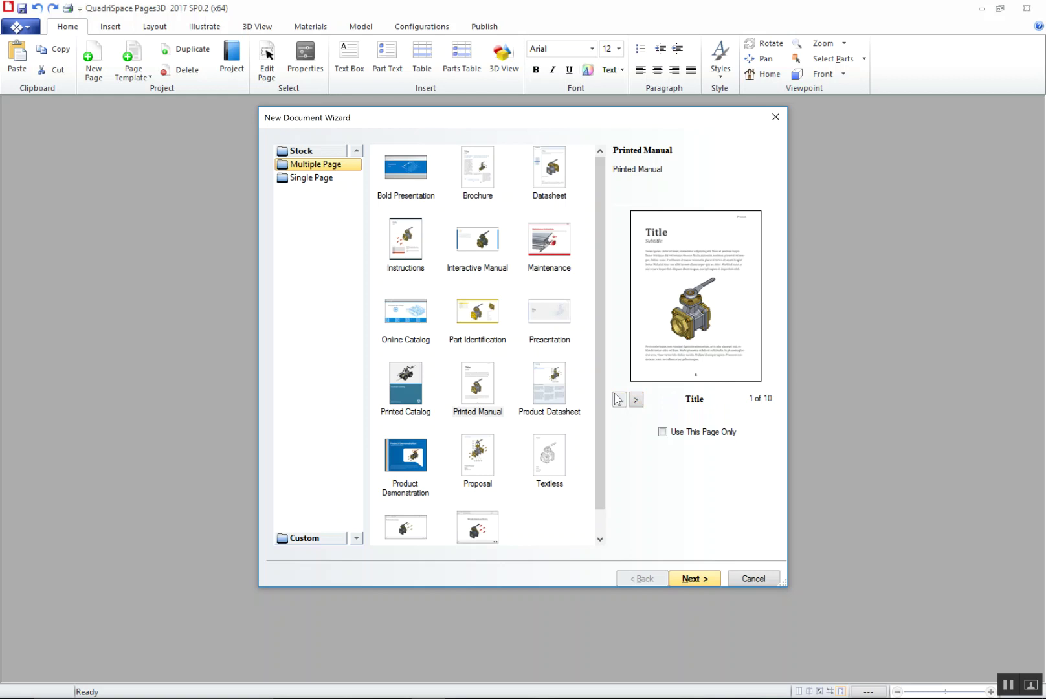
Select the Work Instructions HD template and preview its pages, returning to the Title page.
left_click(602, 527)
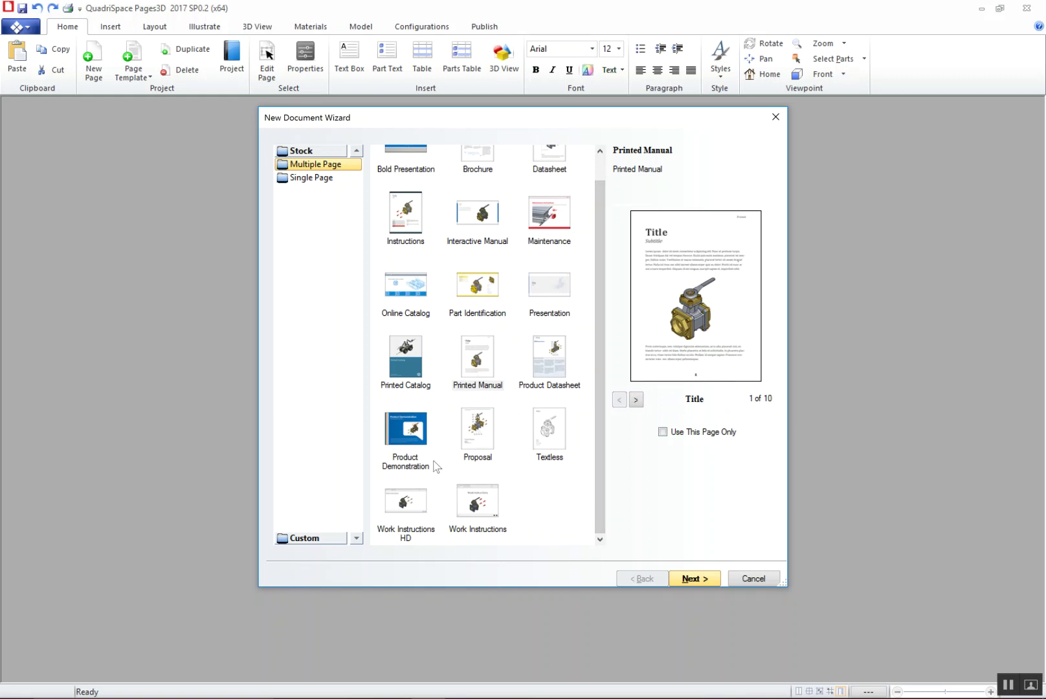
double_click(395, 506)
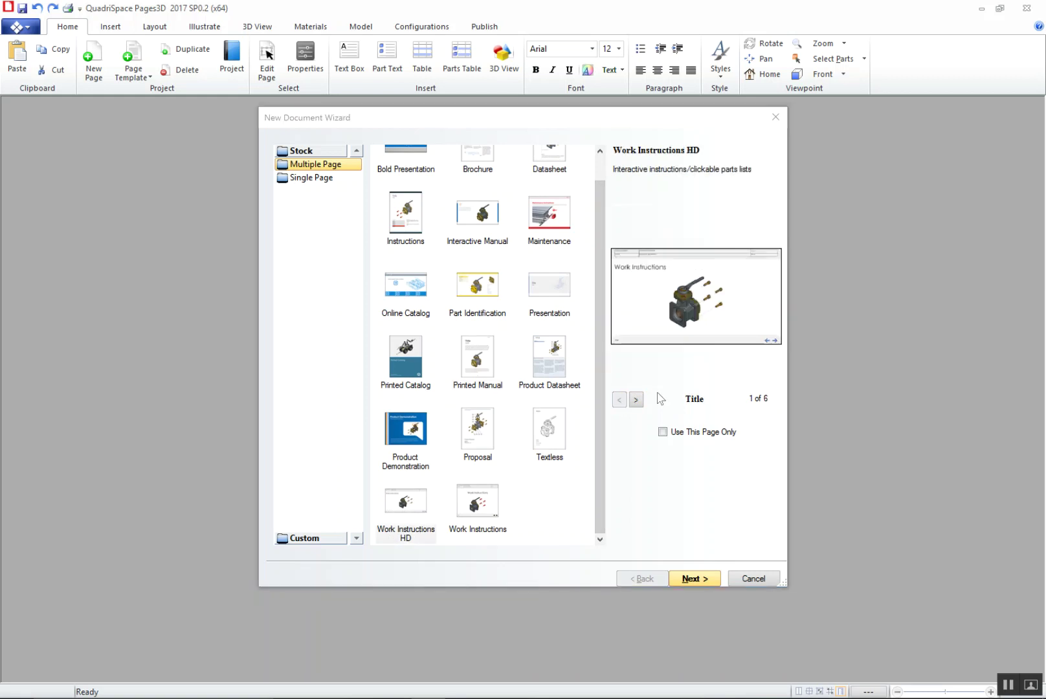
left_click(636, 400)
left_click(636, 400)
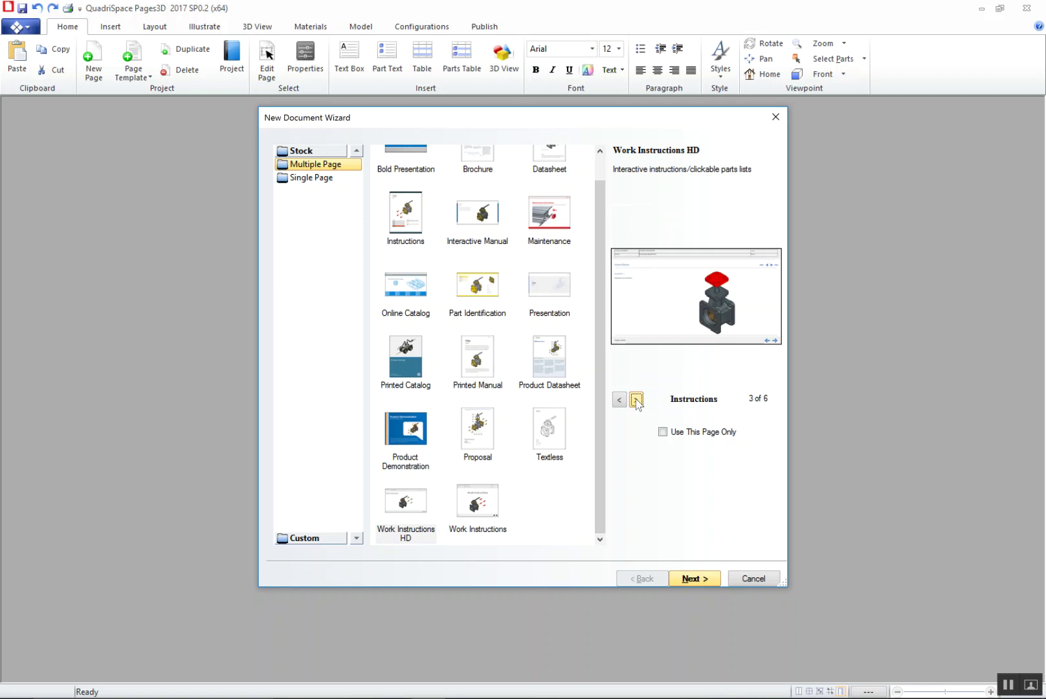
left_click(636, 400)
left_click(619, 400)
left_click(619, 400)
left_click(619, 400)
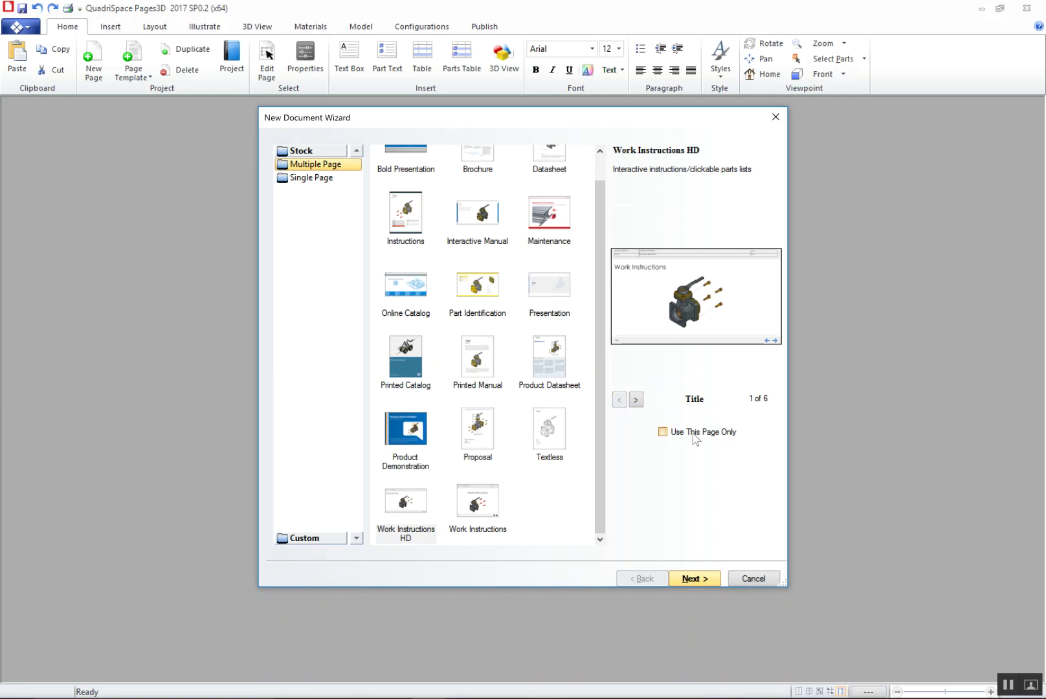
Restrict the new document to a single template page, review the available pages, and continue with the Title page.
left_click(665, 436)
left_click(638, 403)
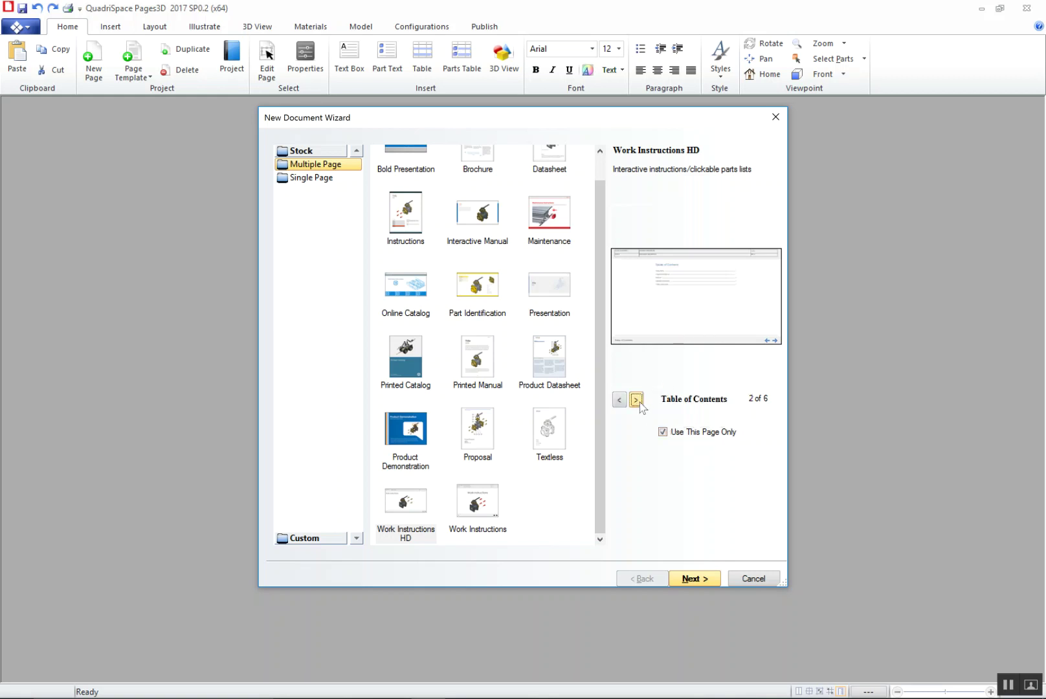
left_click(637, 400)
left_click(637, 400)
left_click(636, 400)
left_click(637, 400)
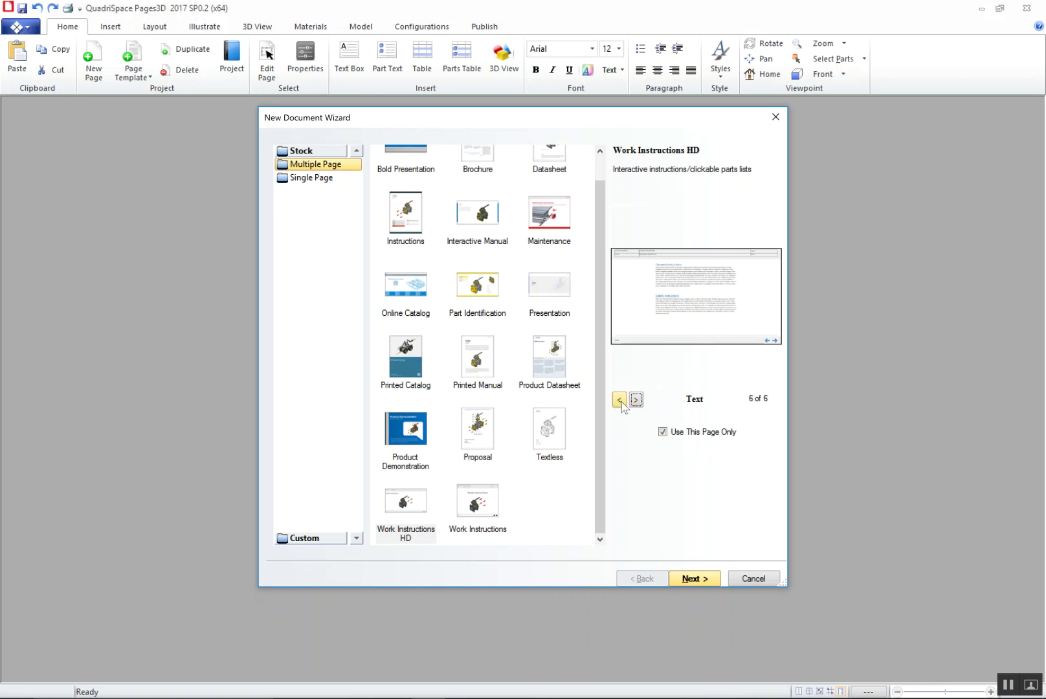
left_click(620, 400)
left_click(619, 400)
left_click(620, 400)
left_click(620, 400)
left_click(620, 400)
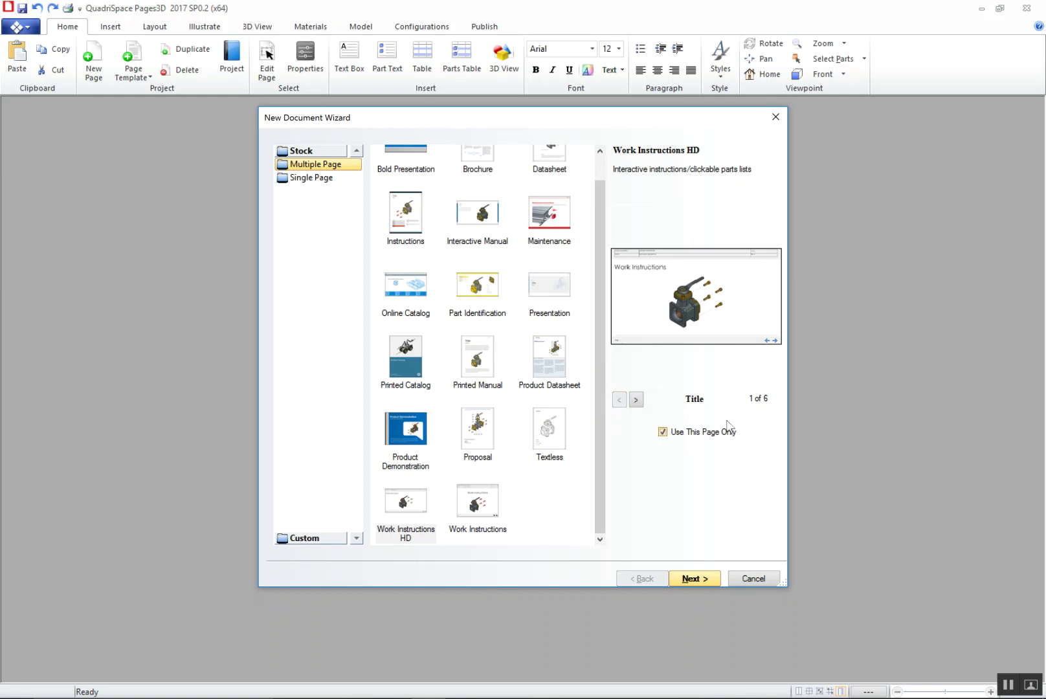
left_click(704, 577)
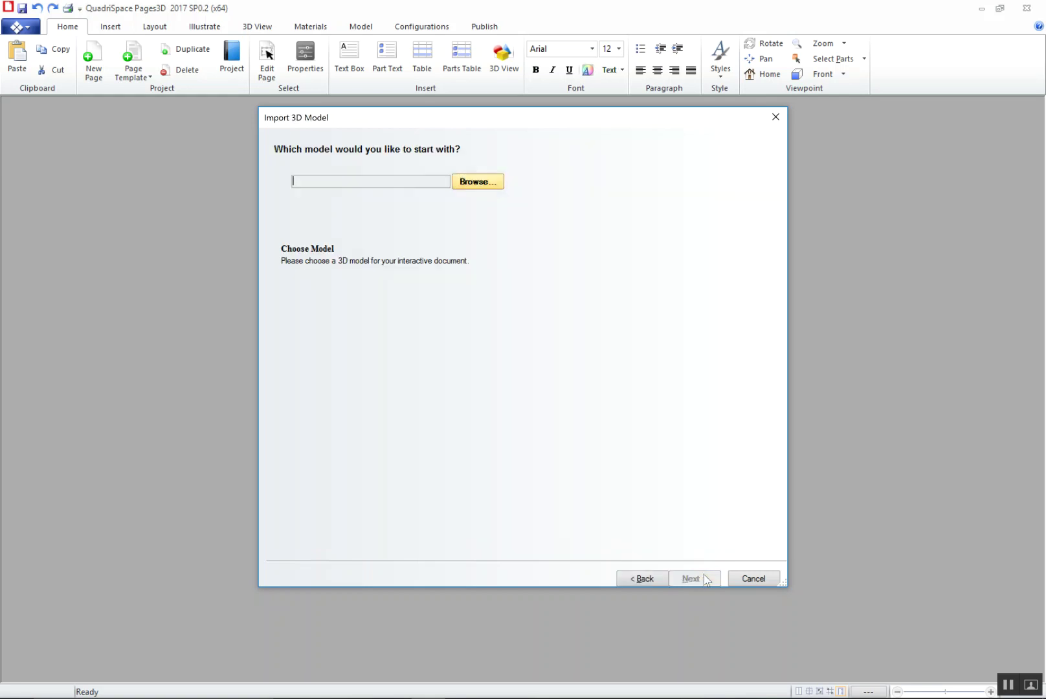
Browse for the 3D model to import and go up to the ST10 Demo - Bernina folder.
left_click(471, 183)
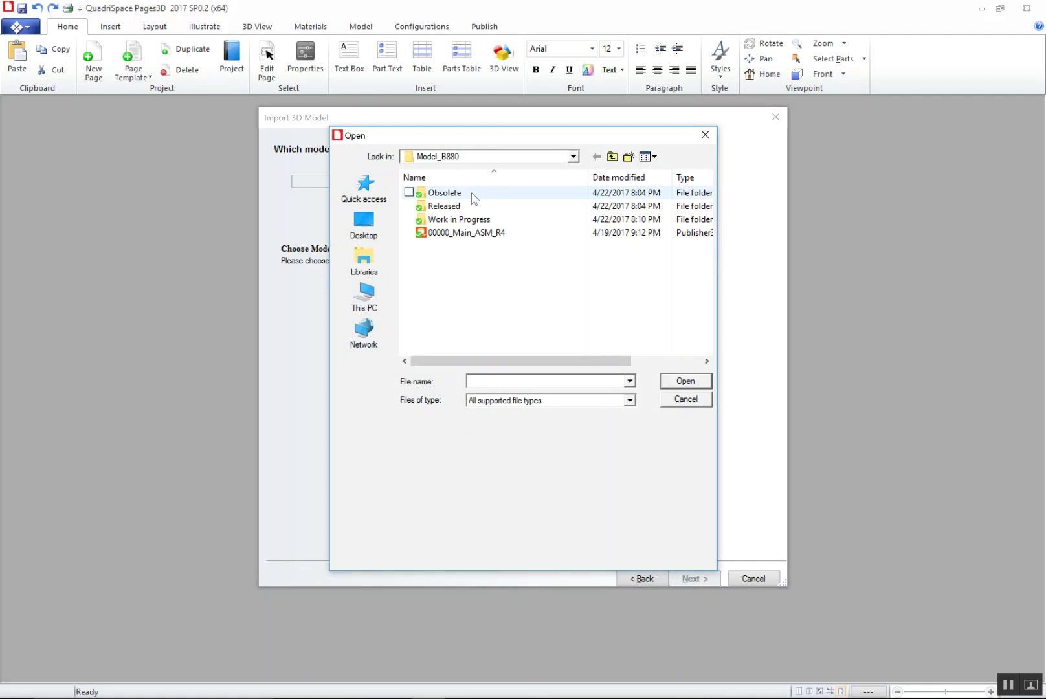
left_click(614, 157)
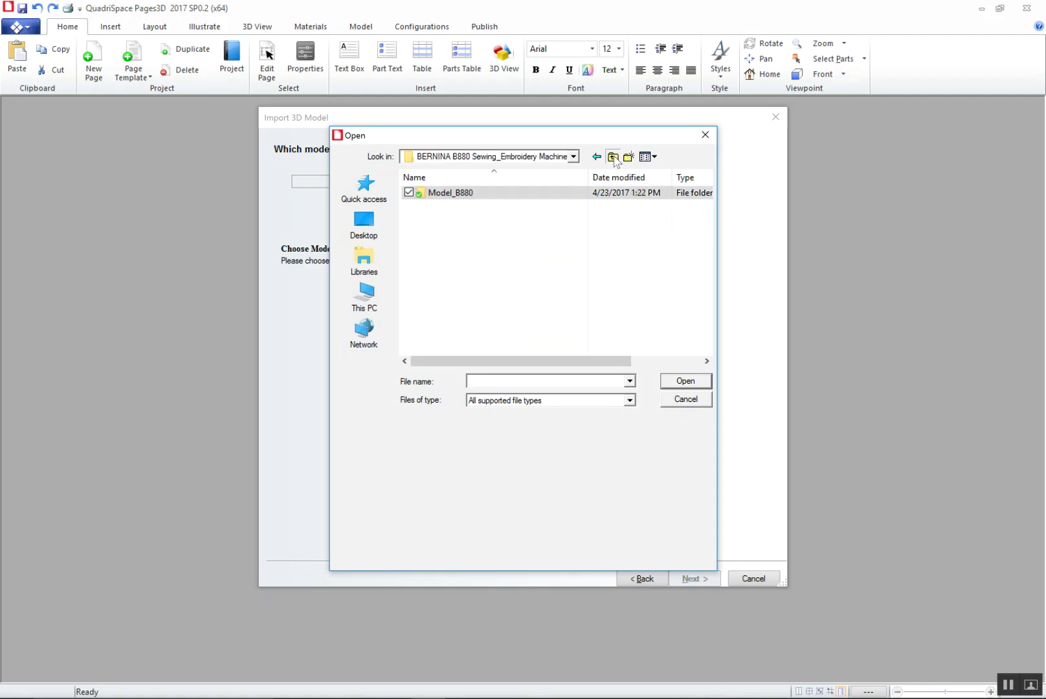
left_click(614, 157)
left_click(613, 158)
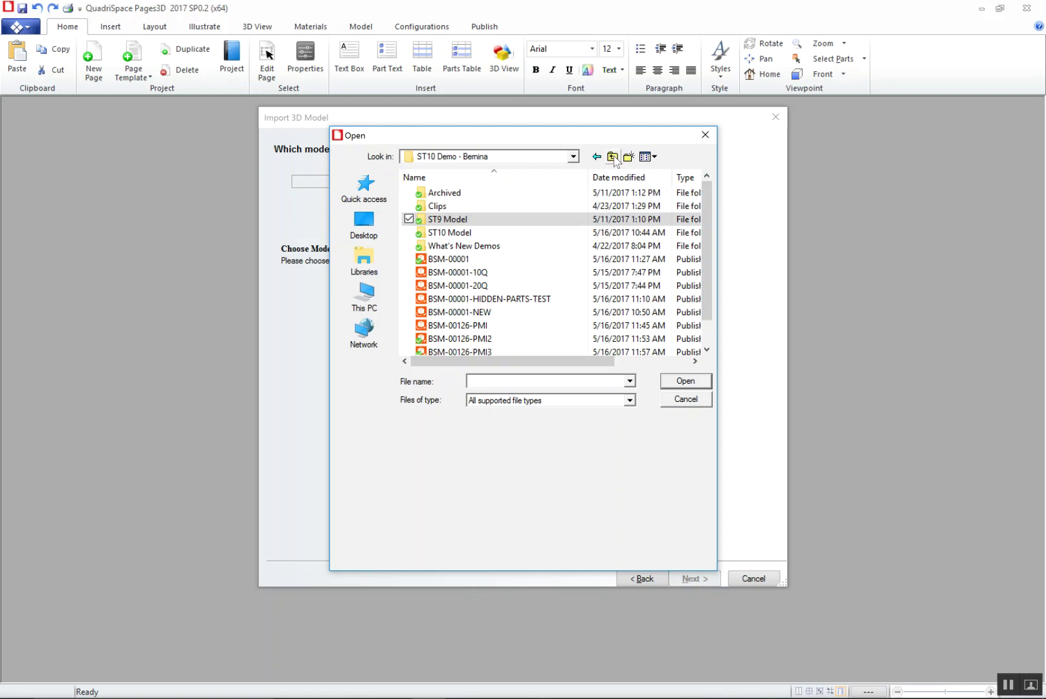
Look through the Work in Progress folder within ST10 Model and return to the ST10 Demo - Bernina folder.
double_click(480, 233)
double_click(466, 196)
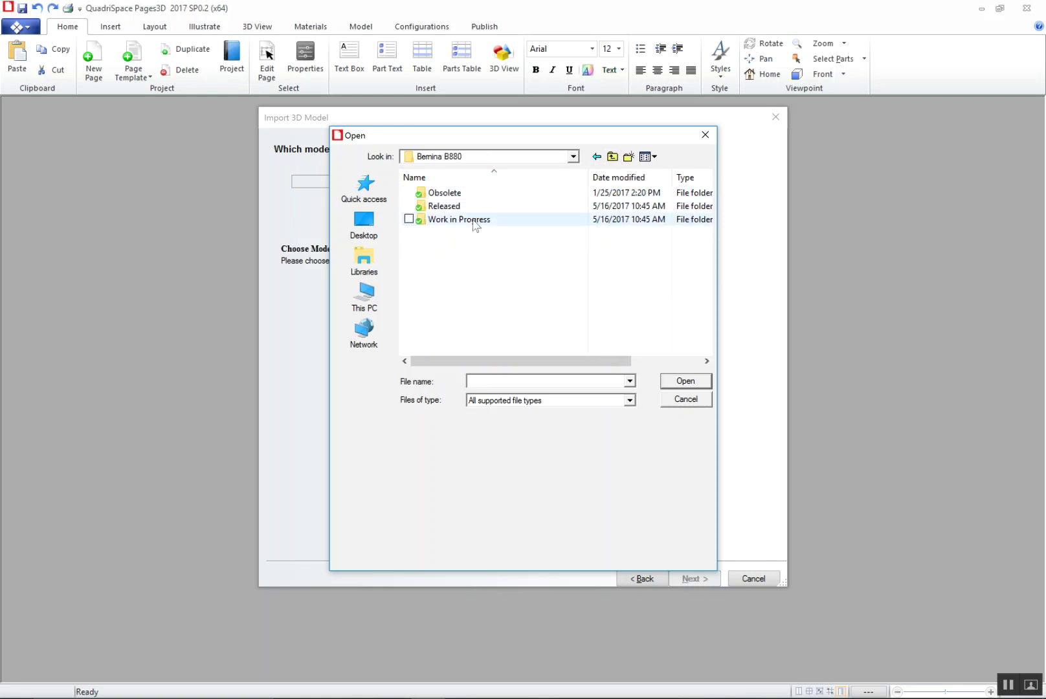
double_click(466, 220)
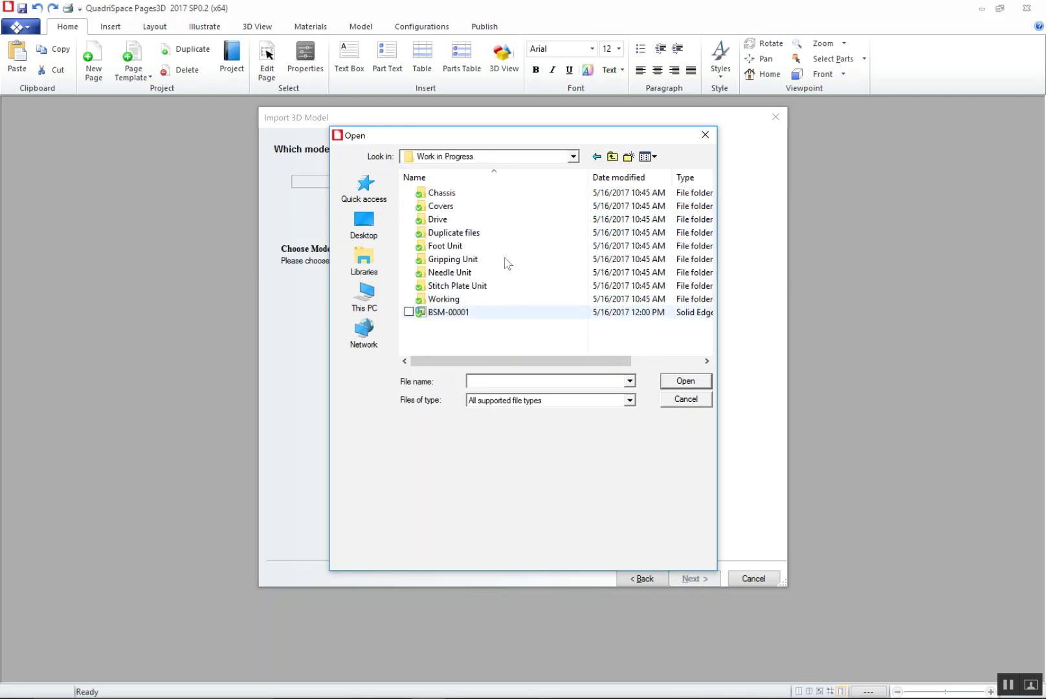
left_click(614, 158)
left_click(614, 158)
left_click(614, 158)
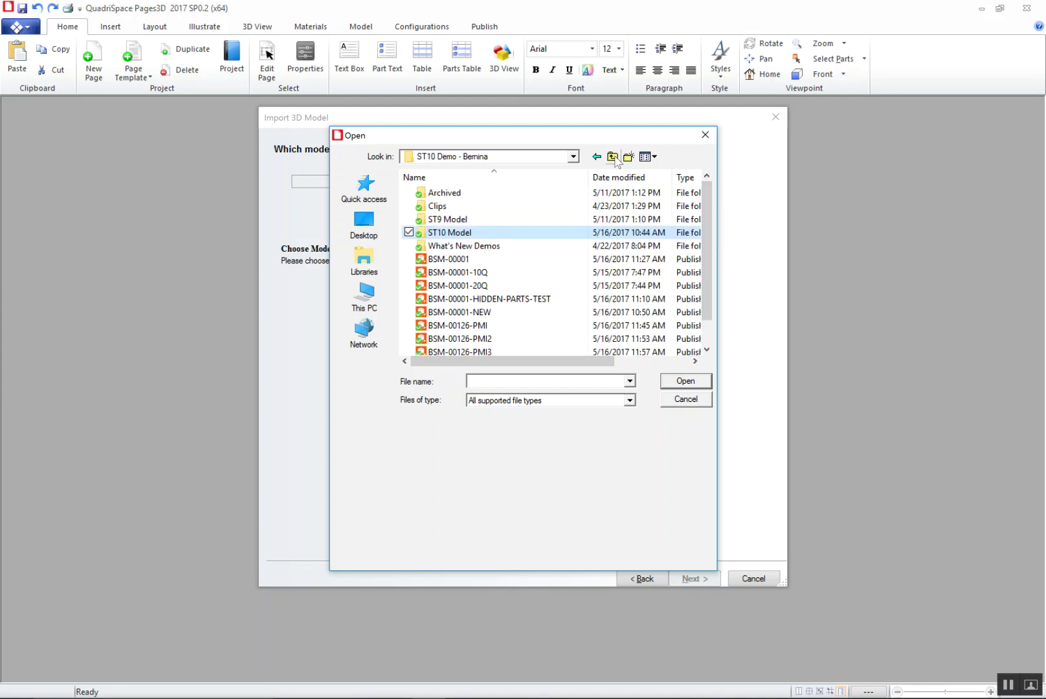
Sort the files by modified date, choose the BSM-00001 model, and create the document with it.
left_click(623, 177)
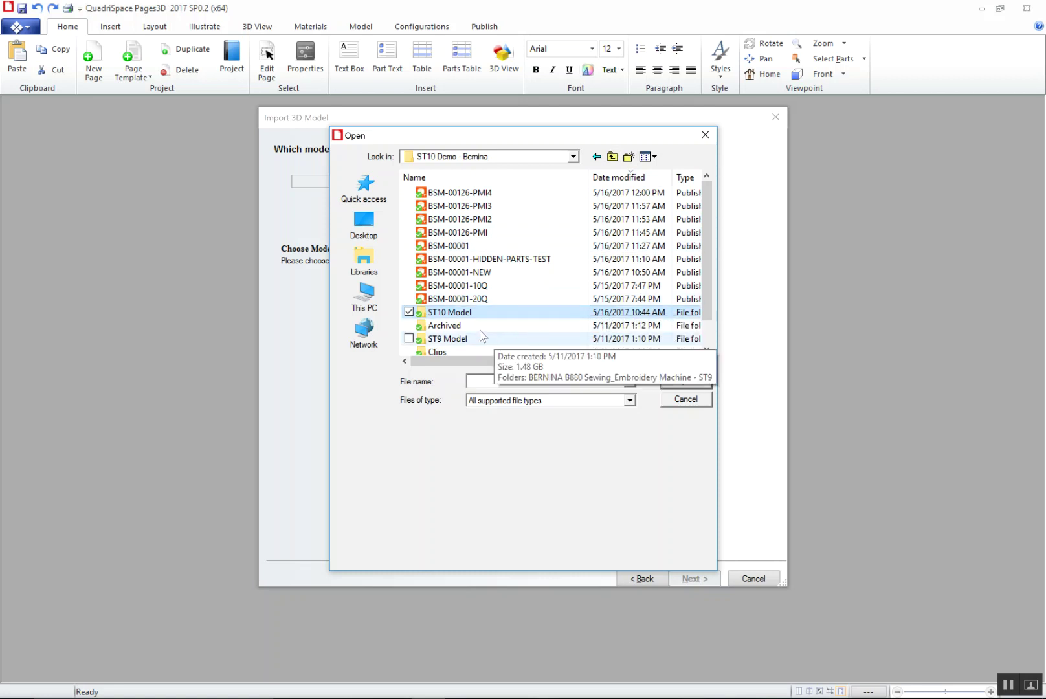
left_click(490, 248)
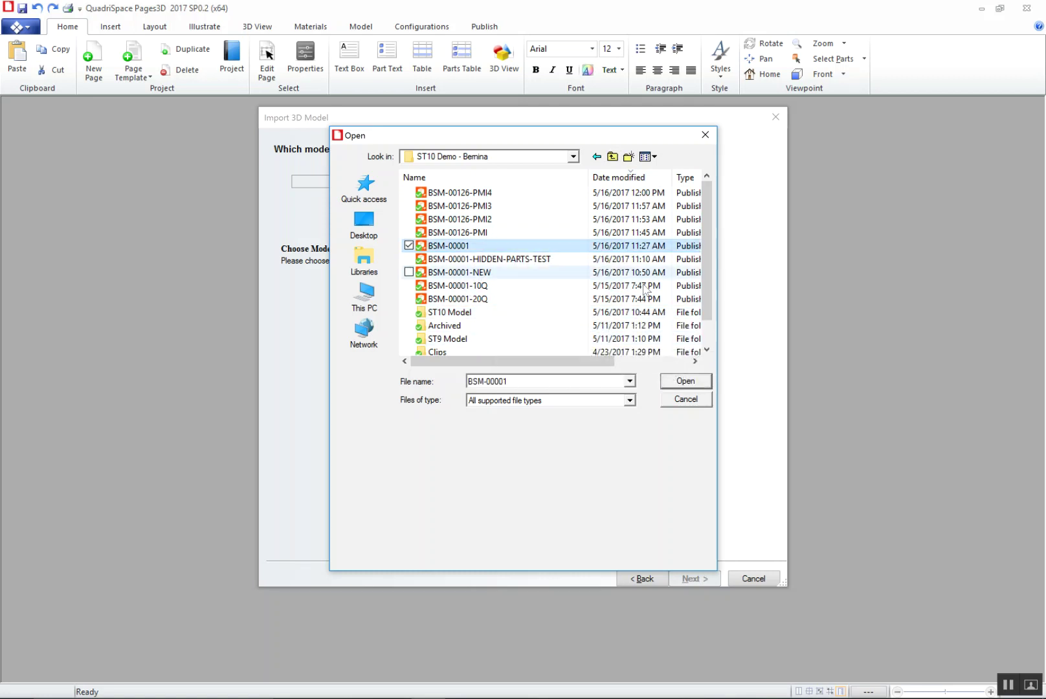
left_click(683, 382)
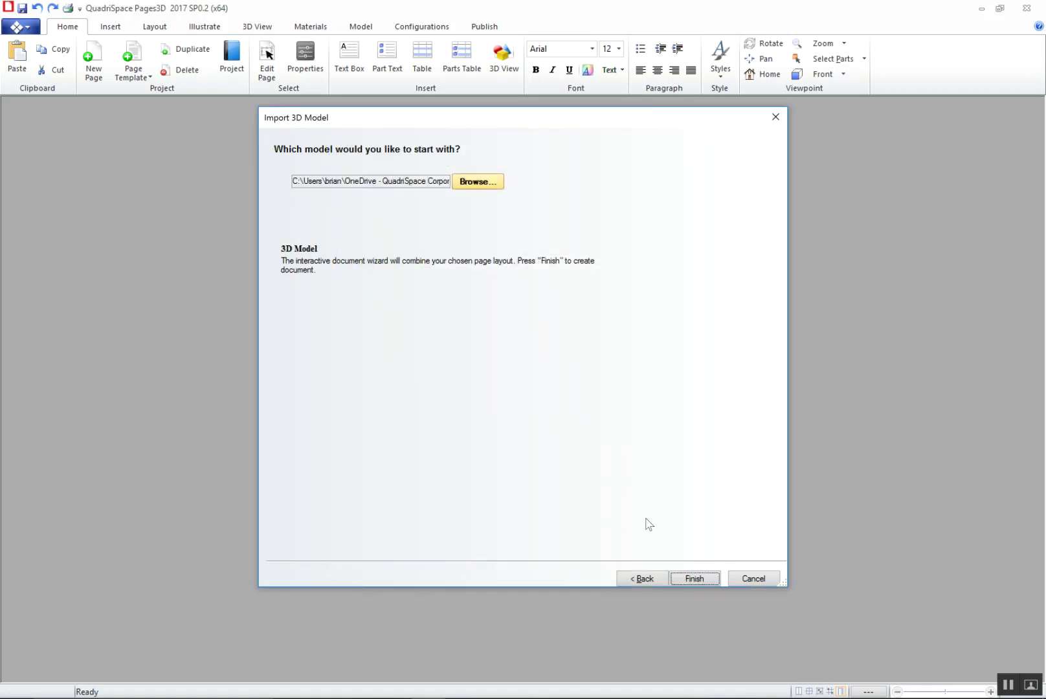
left_click(696, 581)
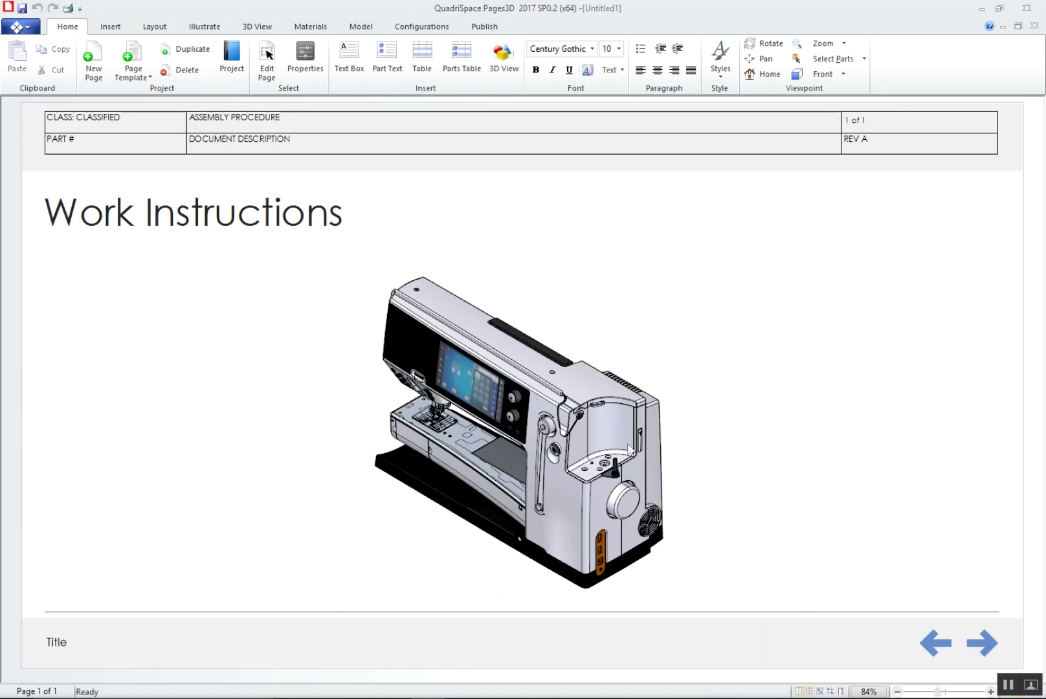
Rotate the sewing machine in the page's 3D view to an angled view showing its front and top.
left_click_drag(630, 450, 420, 324)
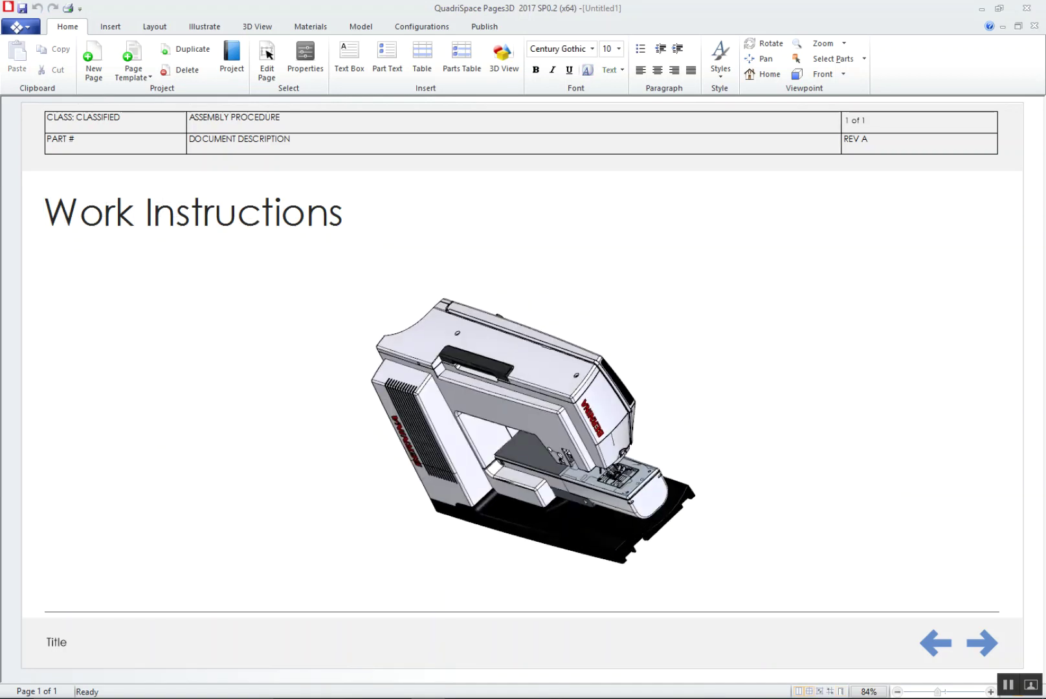
left_click_drag(570, 421, 586, 437)
left_click_drag(474, 419, 461, 437)
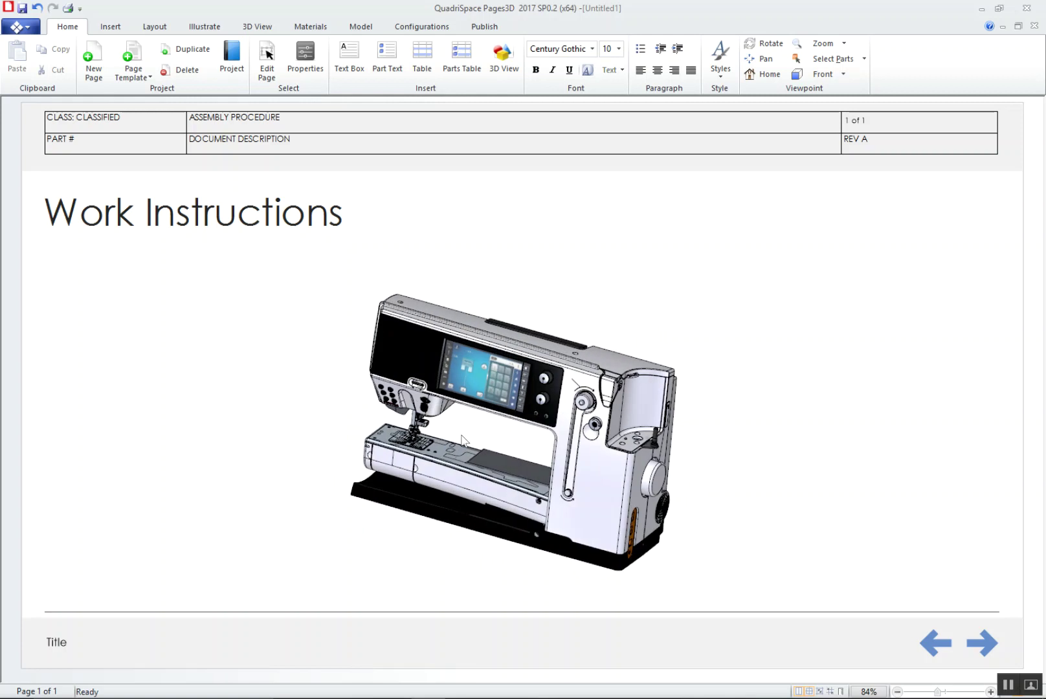
scroll(452, 479, "up", 3)
scroll(490, 448, "down", 3)
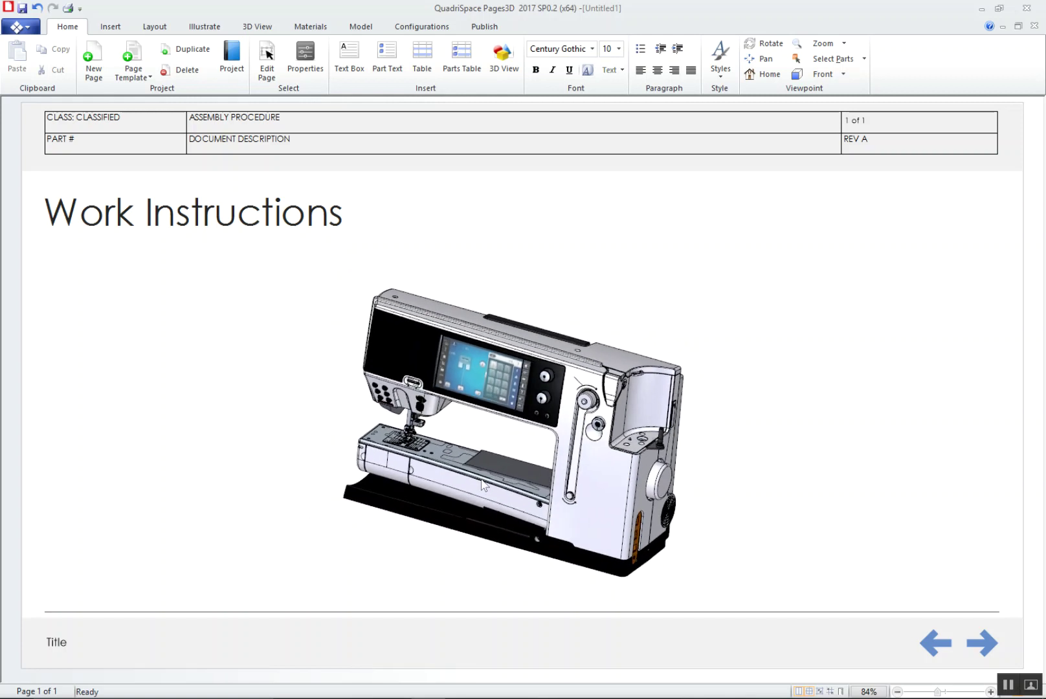
mouse_move(490, 448)
middle_mouse_down()
mouse_move(537, 384)
mouse_move(505, 400)
mouse_move(494, 449)
middle_mouse_up()
left_click_drag(493, 448, 426, 406)
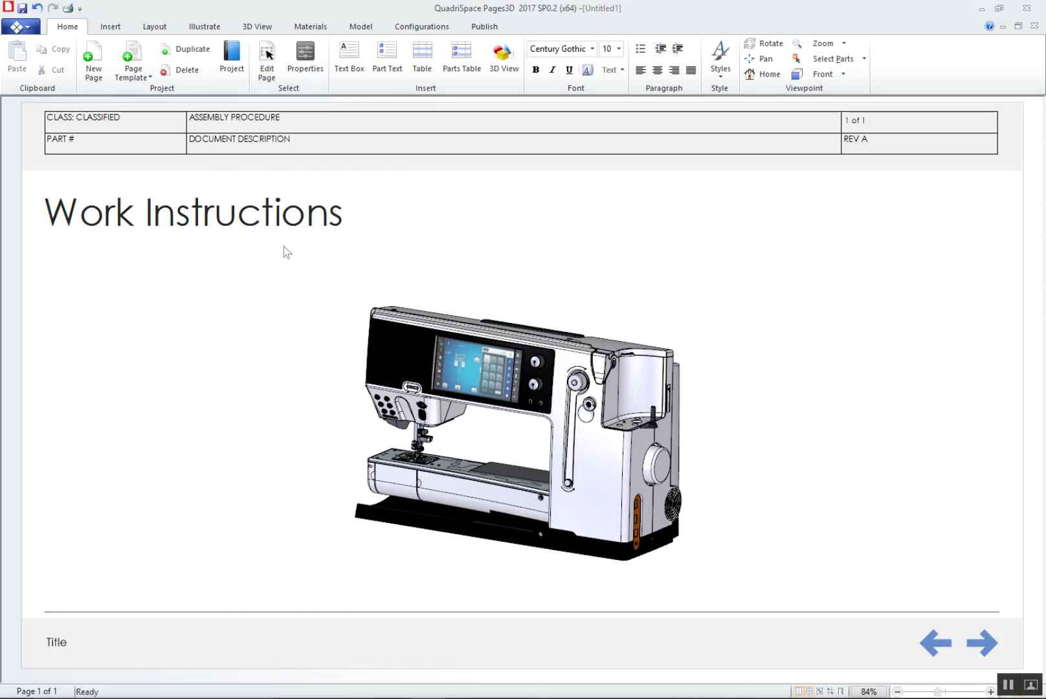
middle_click_drag(482, 375, 483, 414)
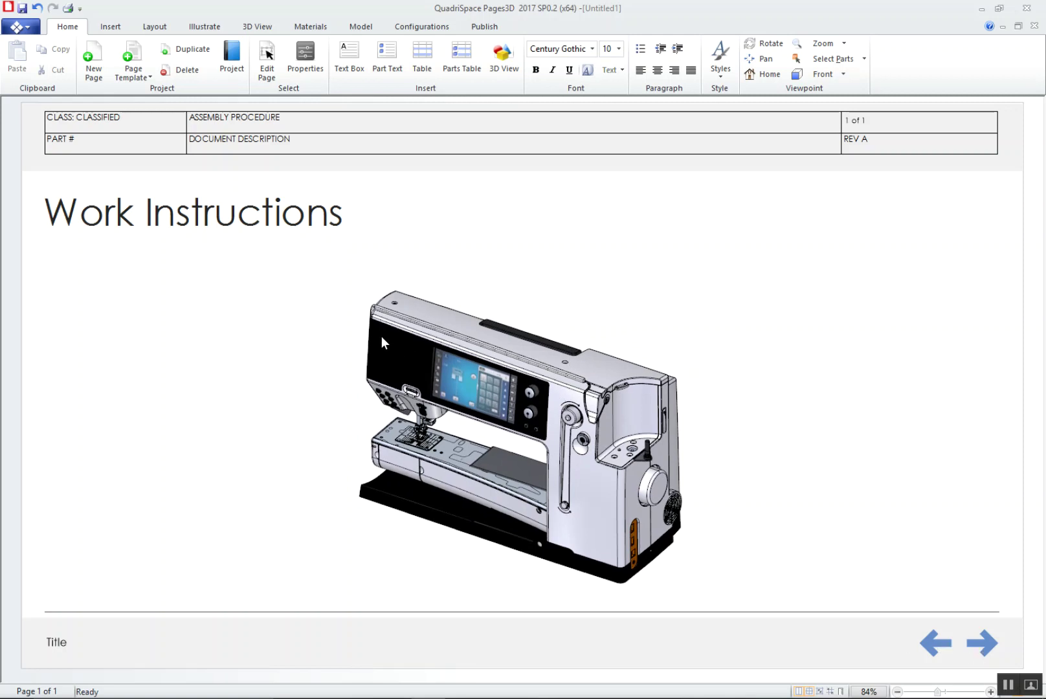
Enter page editing and replace the page title with "Motor Replacement".
left_click(268, 69)
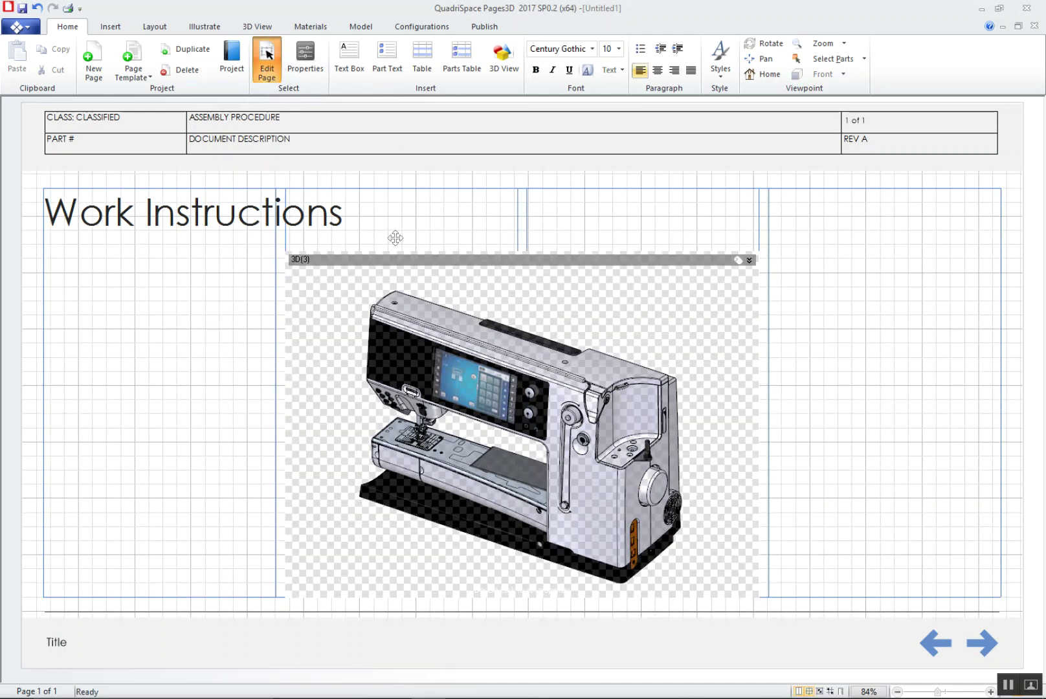
left_click(374, 213)
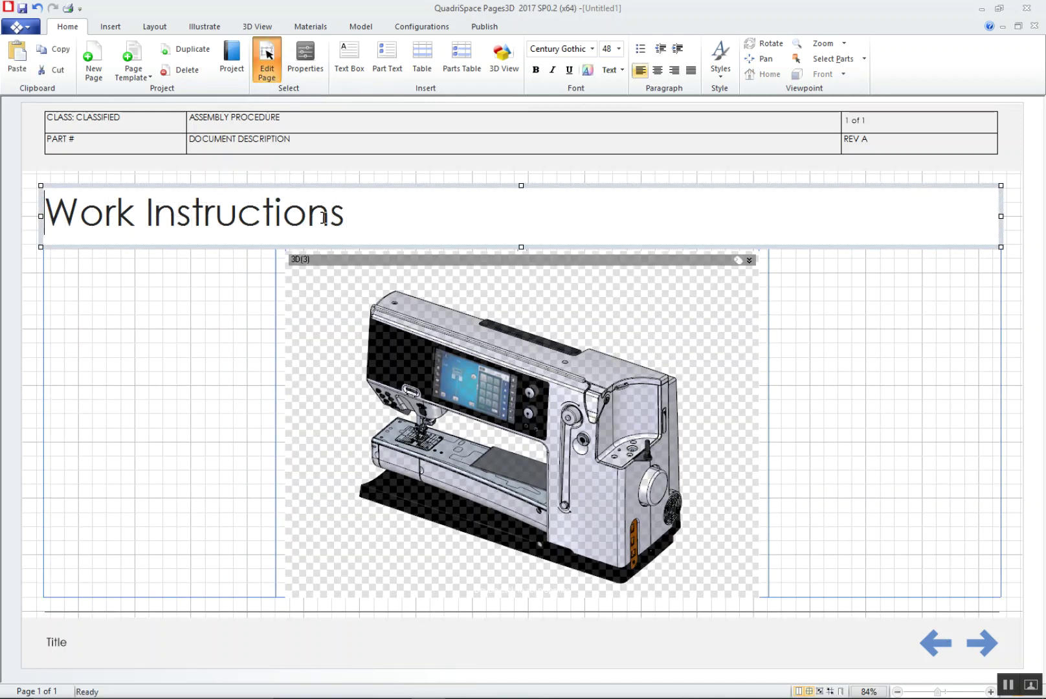
left_click(346, 297)
left_click(358, 214)
left_click_drag(358, 213, 37, 212)
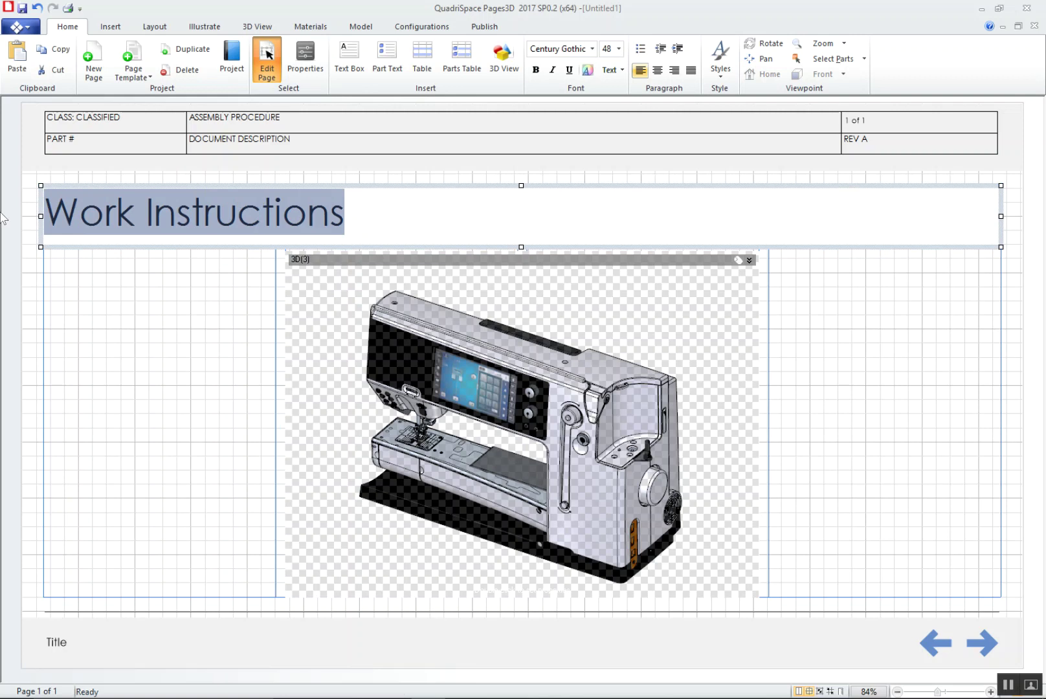
type("Motor")
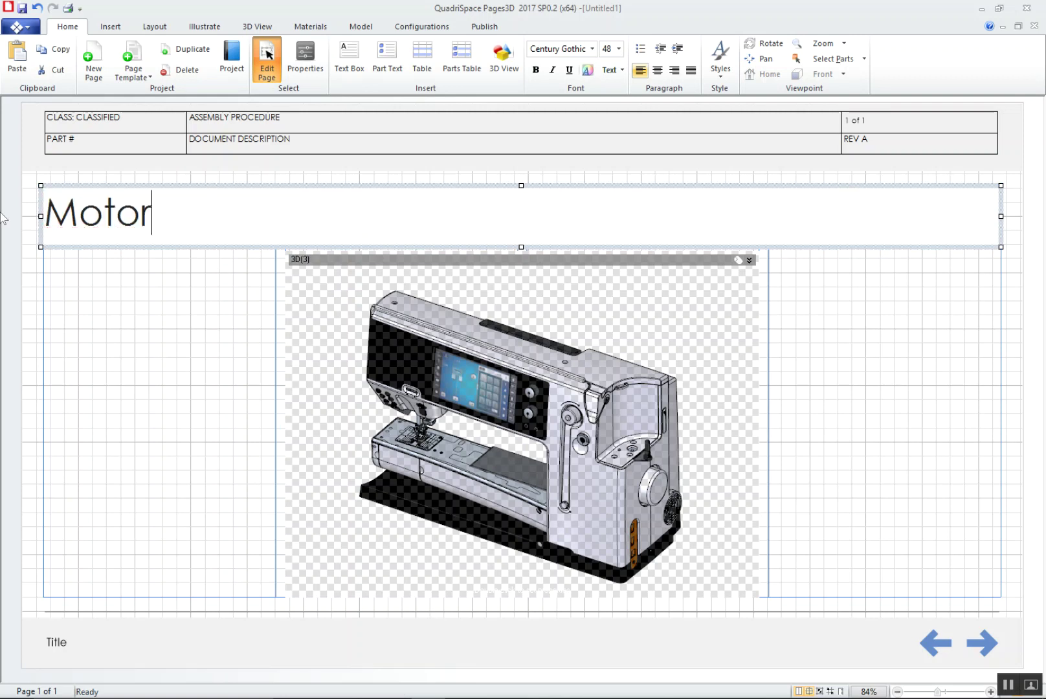
type(" Replacement")
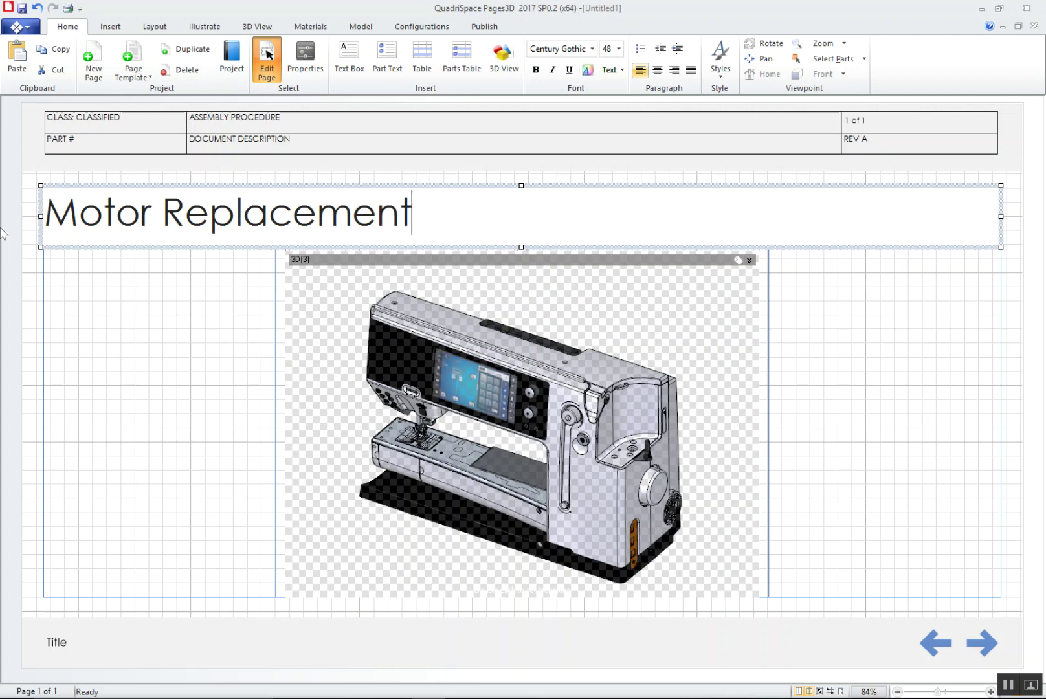
Leave page editing and reset the sewing machine's 3D view to its home viewpoint.
left_click(525, 308)
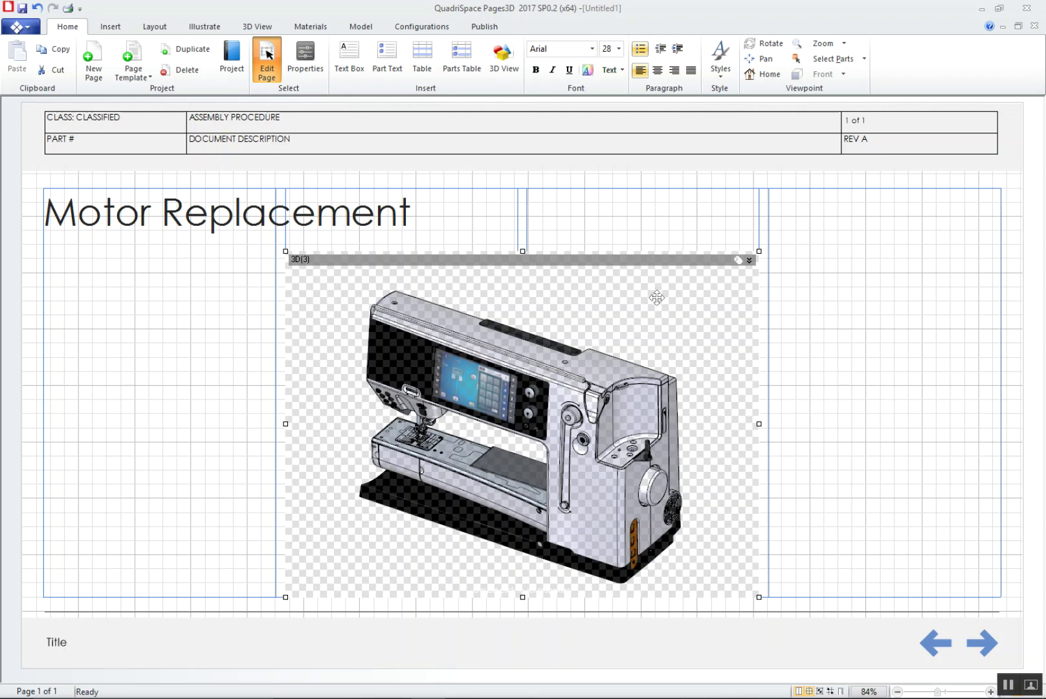
left_click(267, 71)
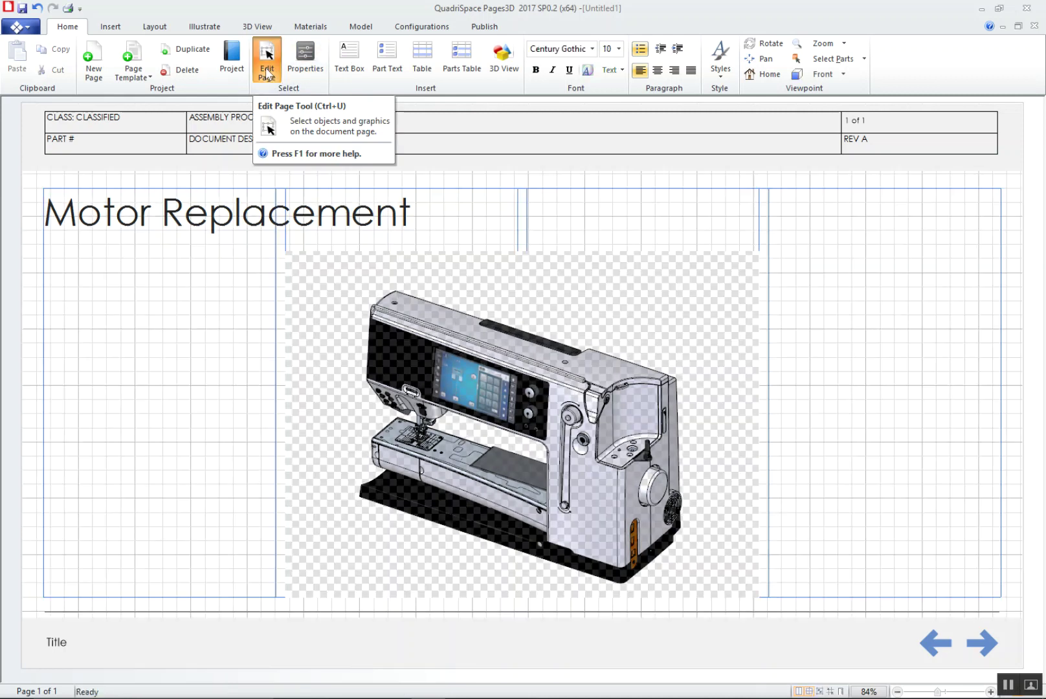
double_click(583, 305)
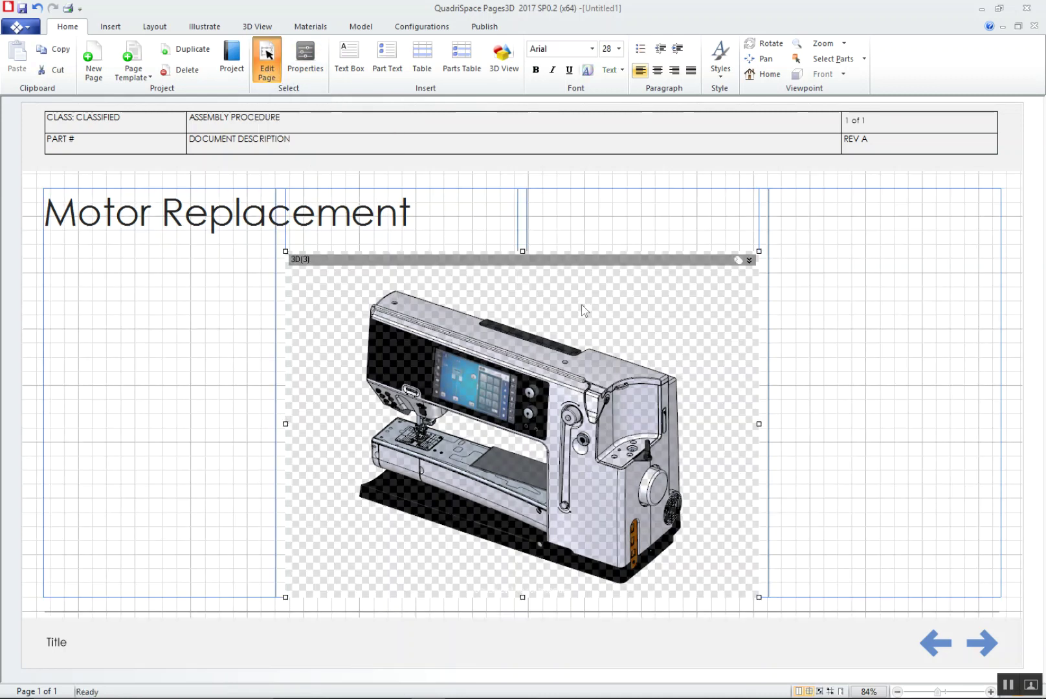
key("ctrl+u")
double_click(582, 302)
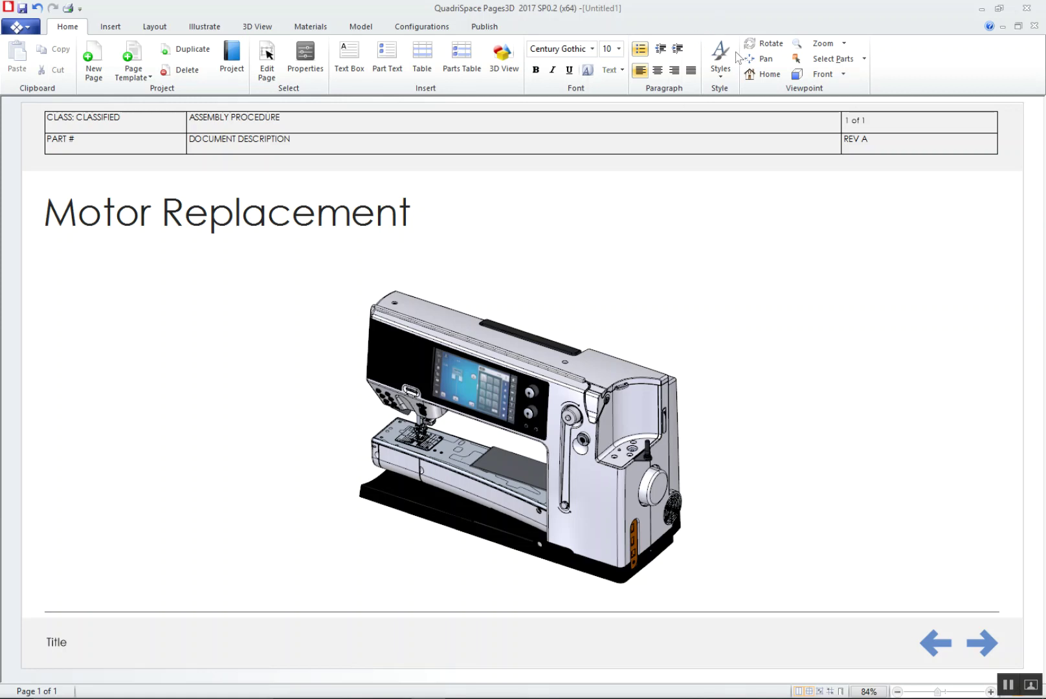
left_click(764, 76)
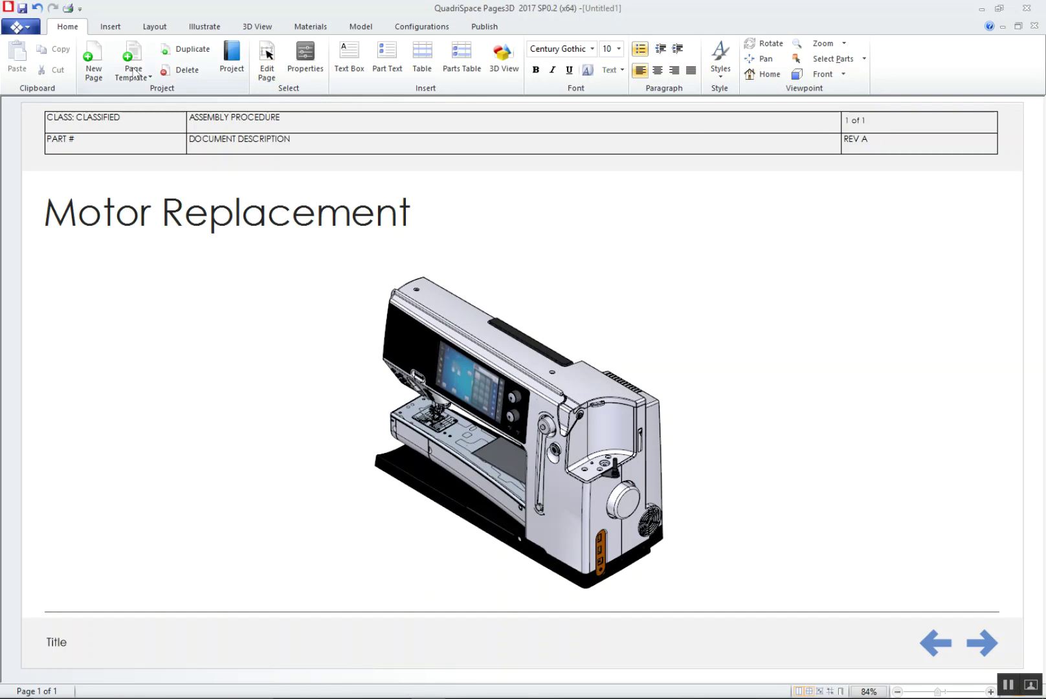
Create a new illustration named "Power off and Unplug the unit" at the end of the storyboard, with markup editing enabled.
left_click(202, 29)
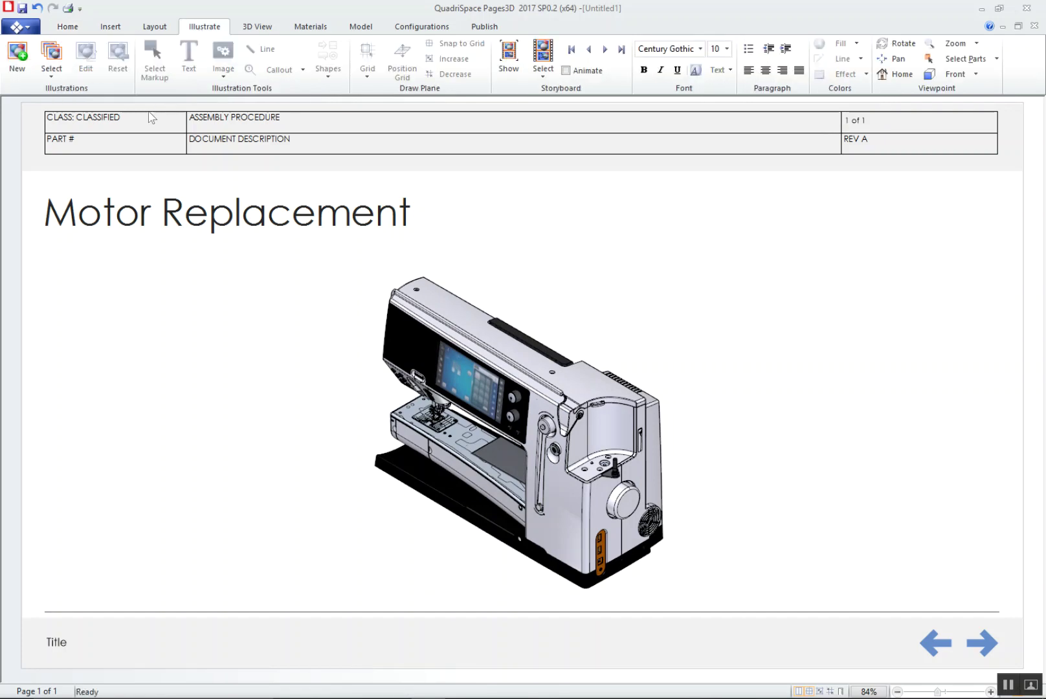
left_click(19, 57)
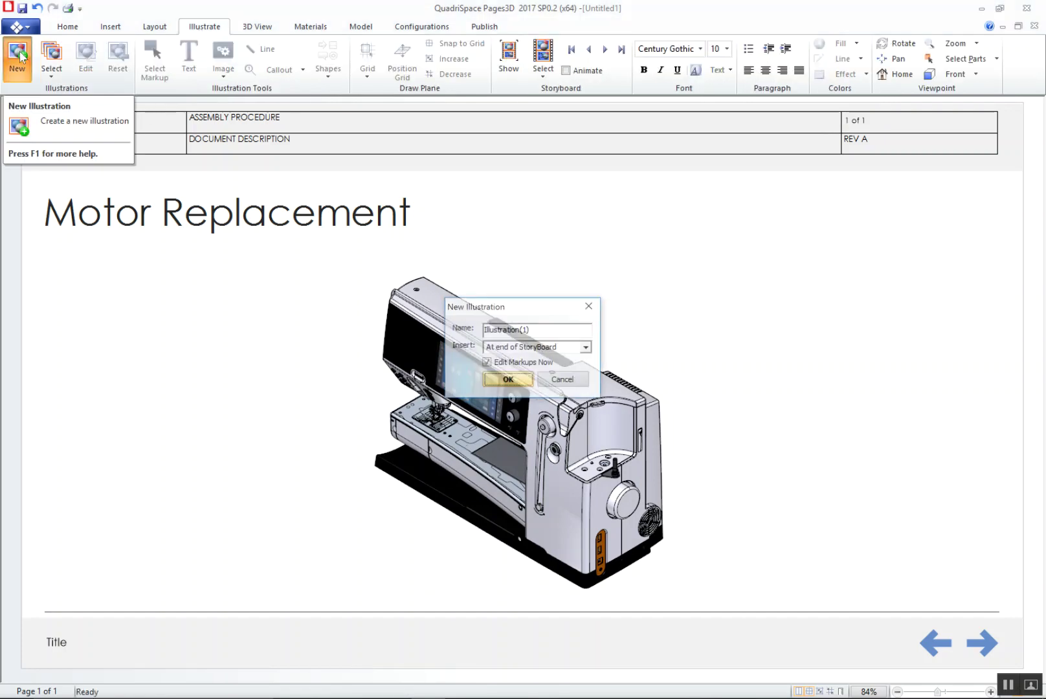
left_click_drag(544, 330, 459, 325)
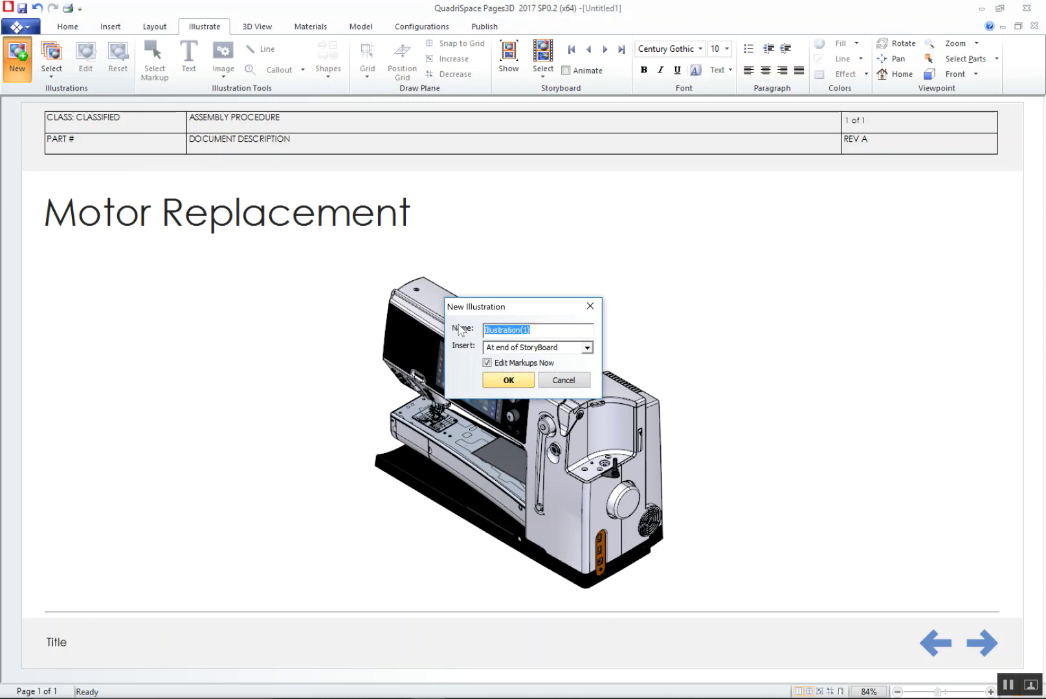
type("Power off and Unplug the unit")
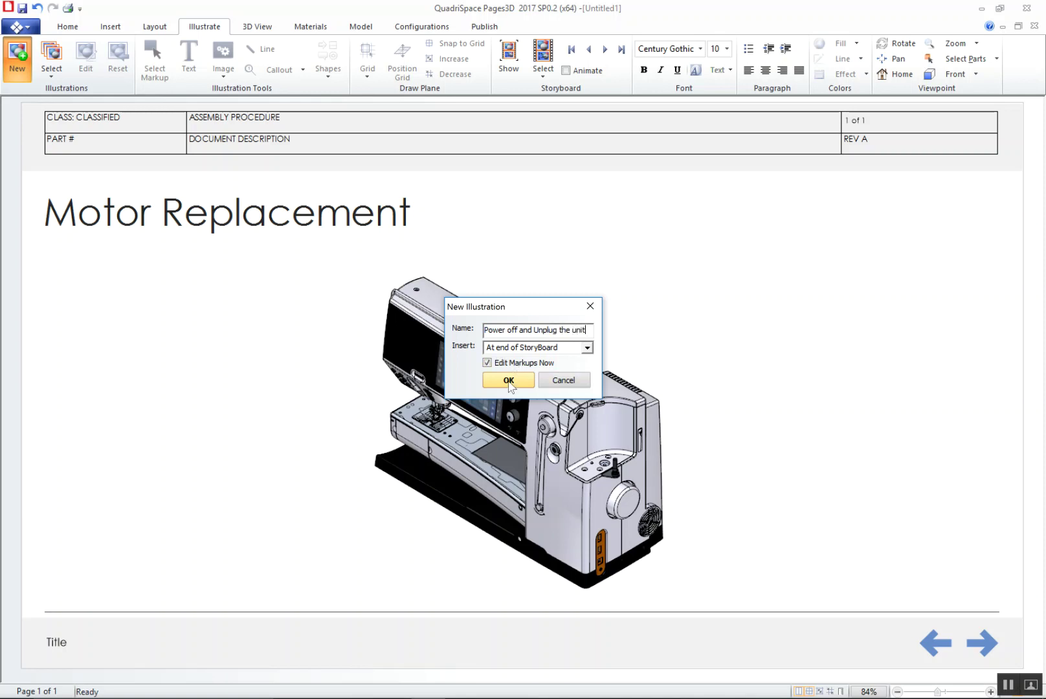
left_click(508, 381)
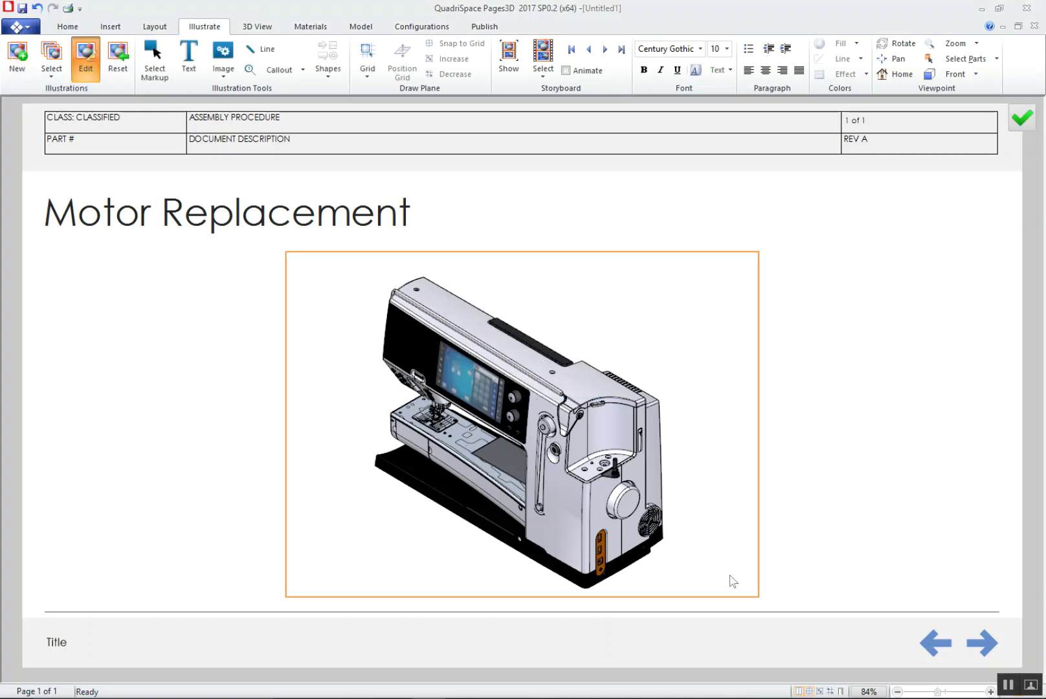
Pan the sewing machine aside and place the stock warning-triangle image upright in front of the machine's base.
middle_click_drag(586, 473, 627, 468)
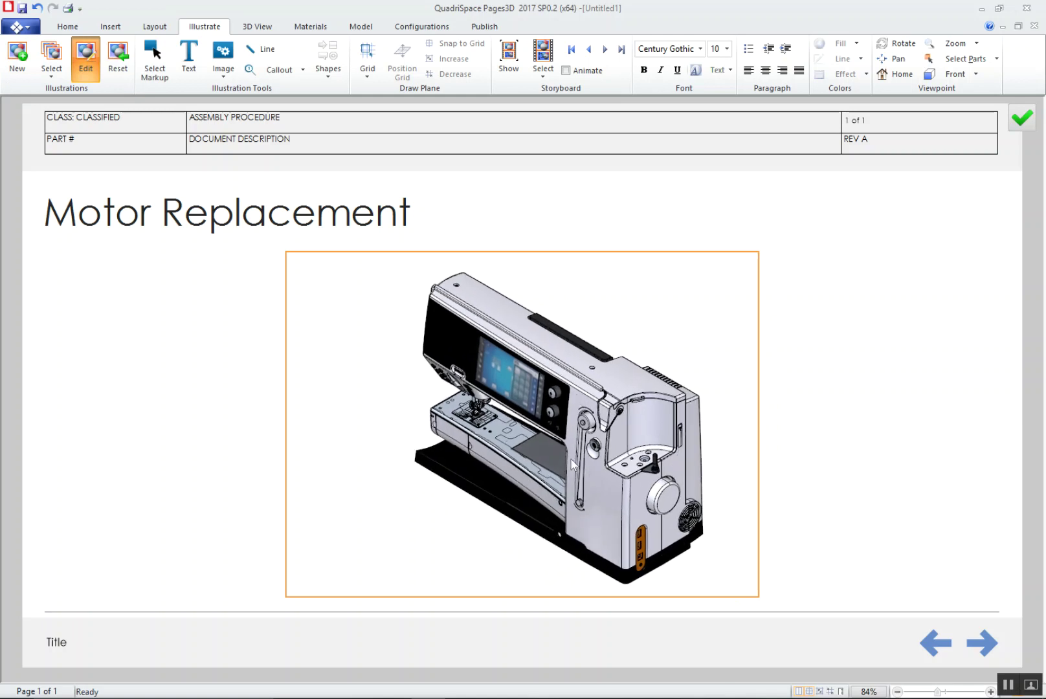
left_click(227, 76)
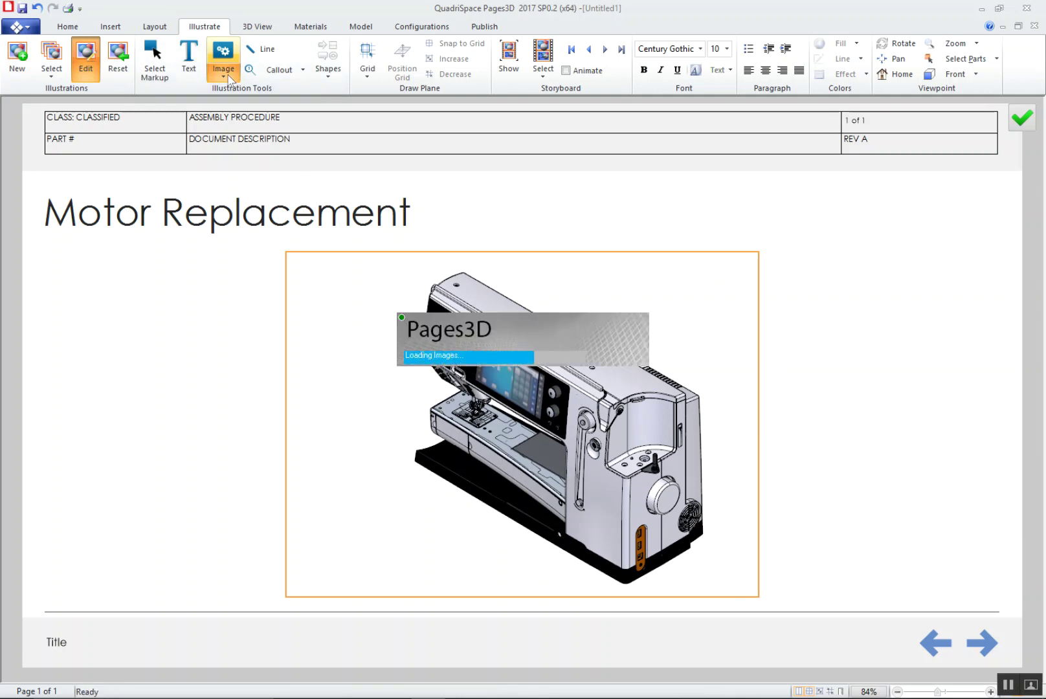
left_click(227, 77)
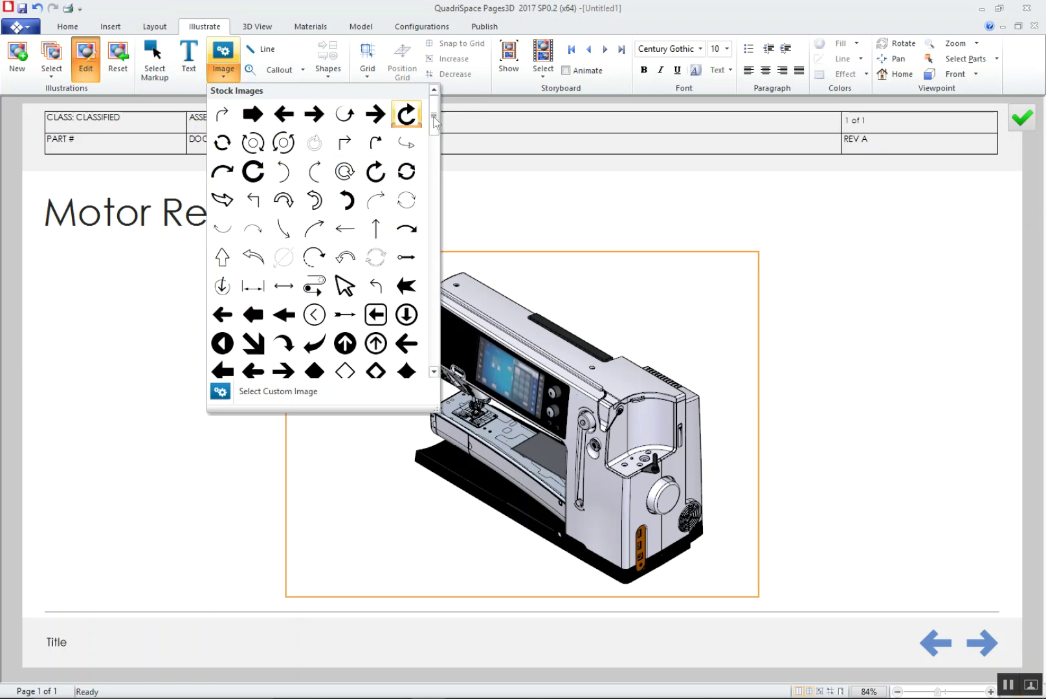
left_click_drag(435, 121, 433, 350)
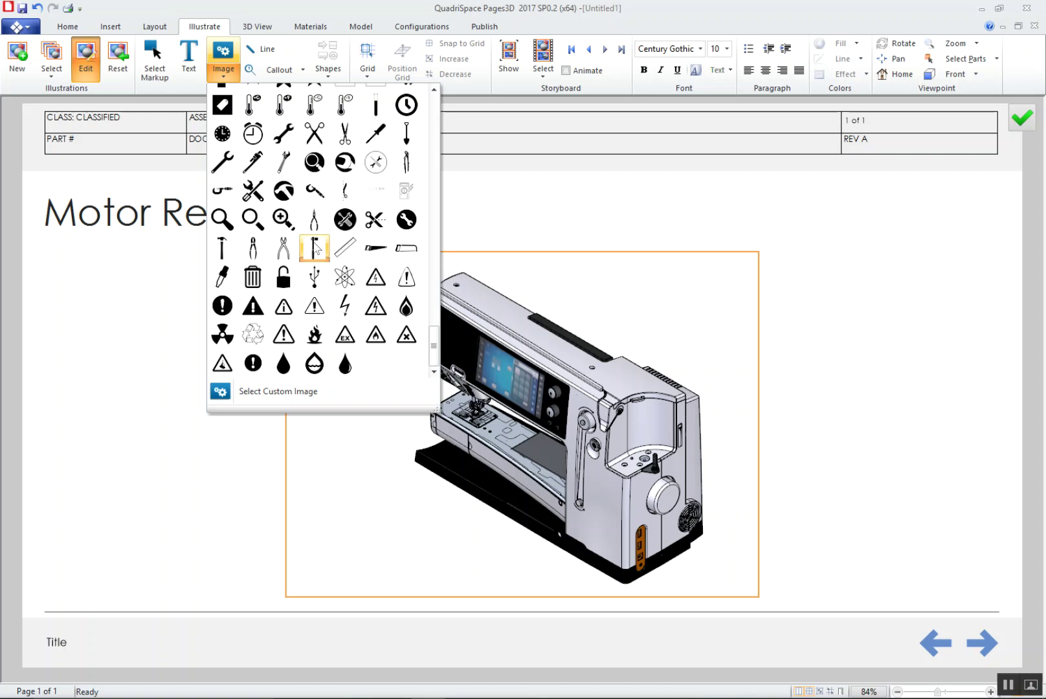
left_click(285, 334)
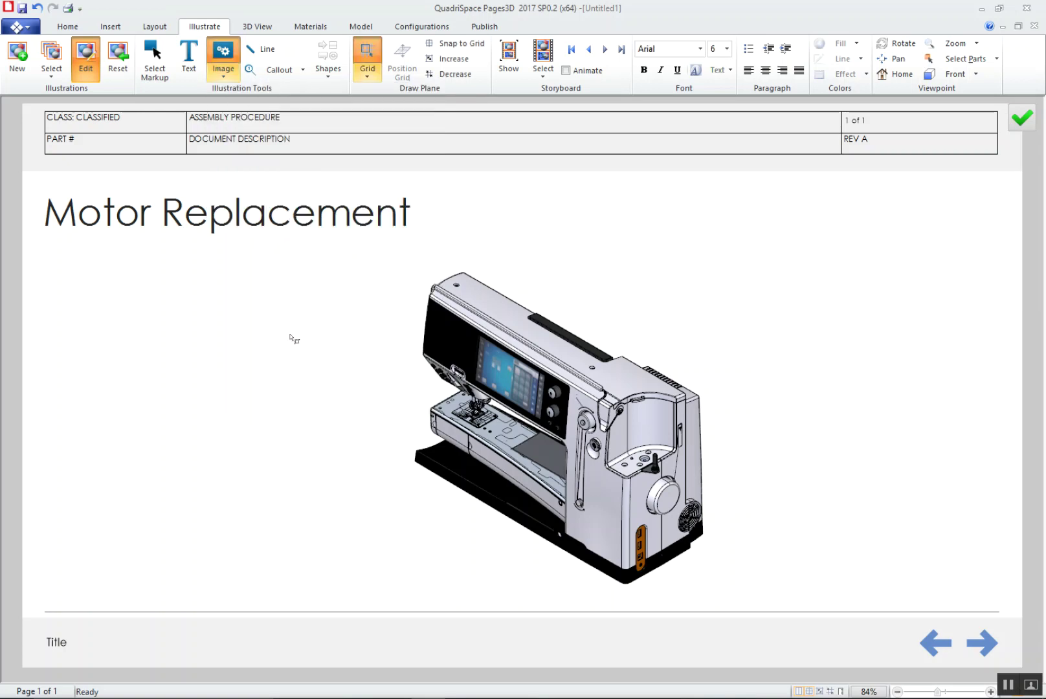
left_click(400, 466)
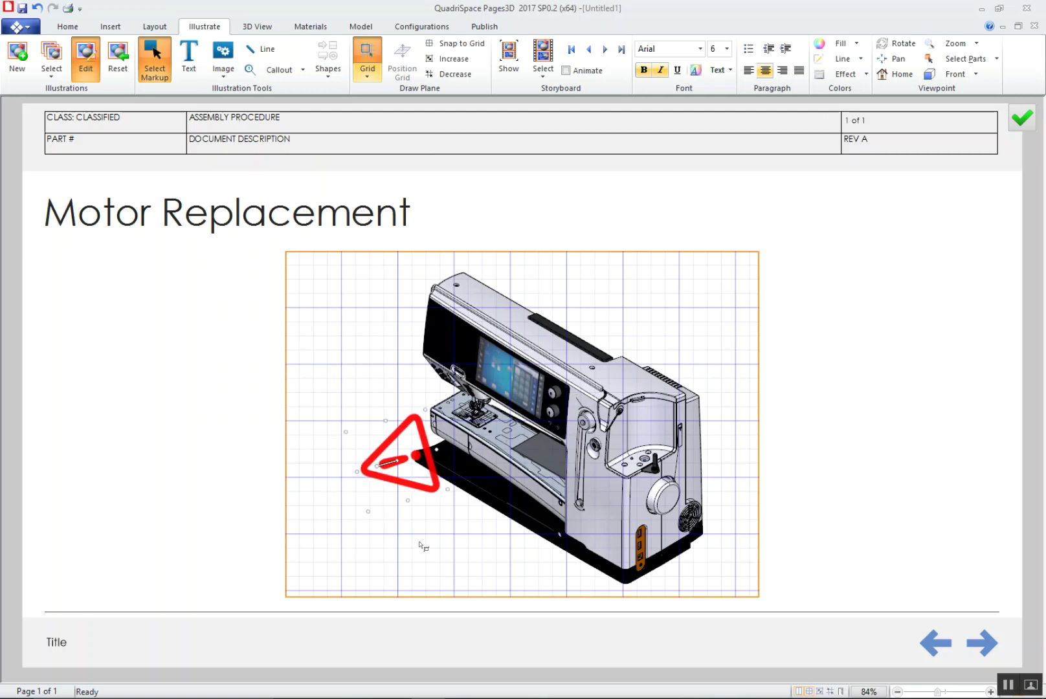
left_click_drag(423, 547, 303, 460)
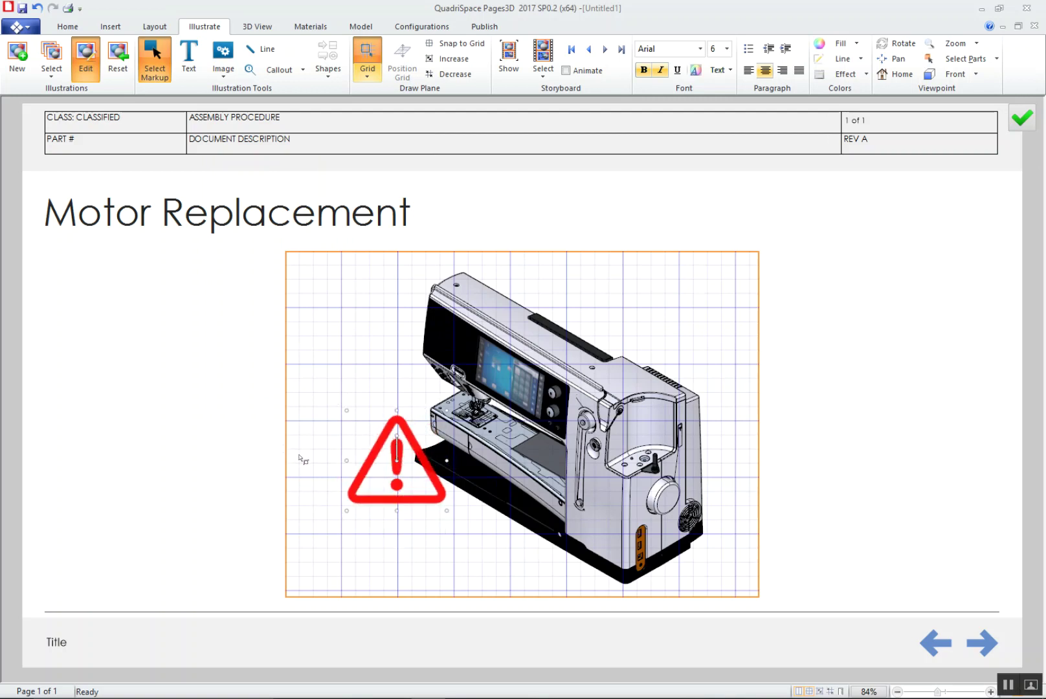
left_click_drag(402, 481, 462, 537)
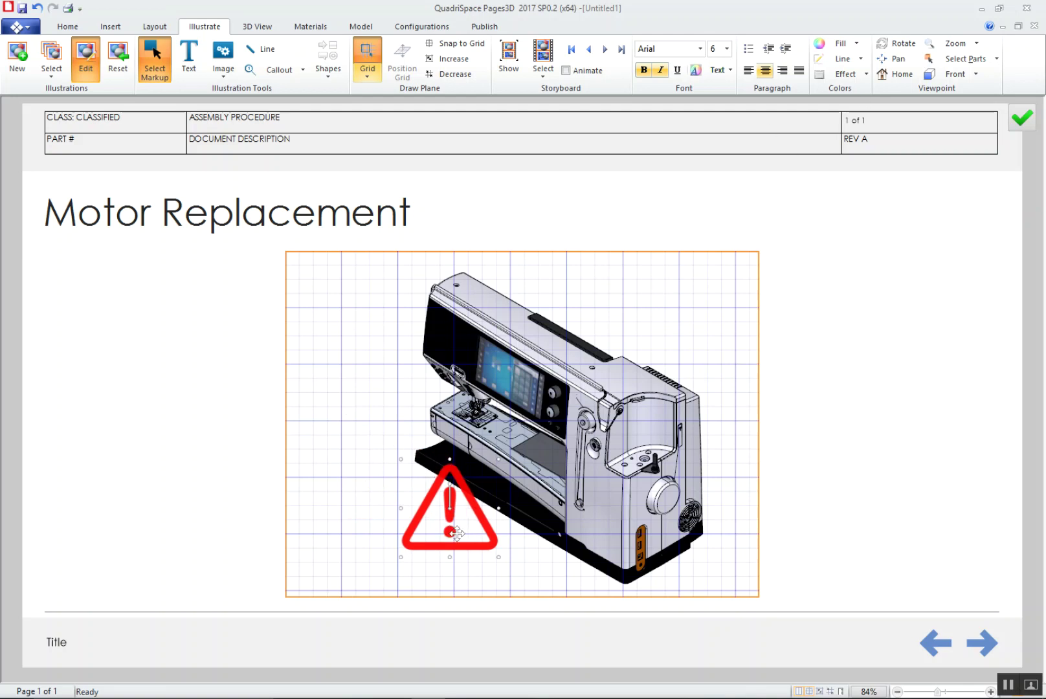
left_click_drag(468, 532, 452, 539)
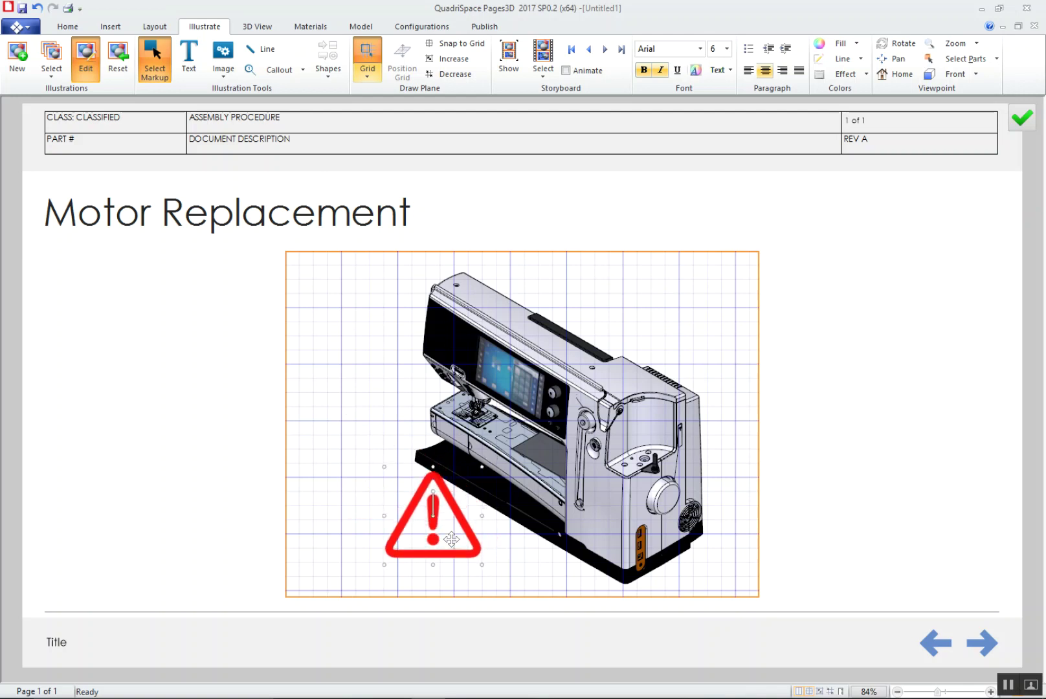
Fill the warning triangle with the bright red theme color, nudge it away from the base, and finish editing the illustration's markups.
left_click(849, 44)
left_click(885, 76)
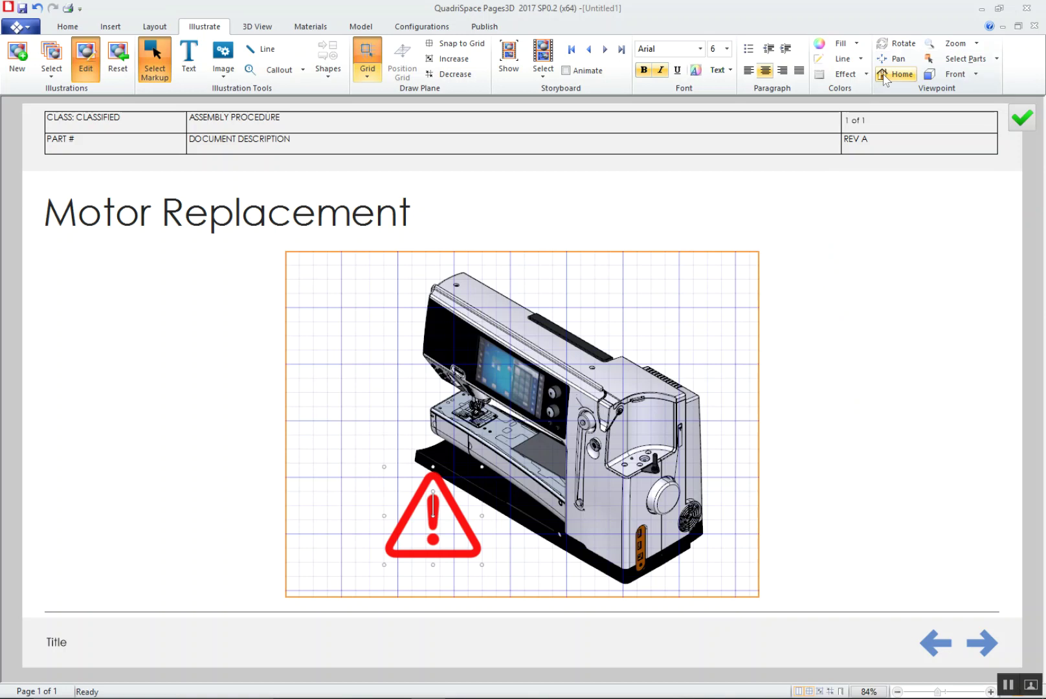
left_click(843, 43)
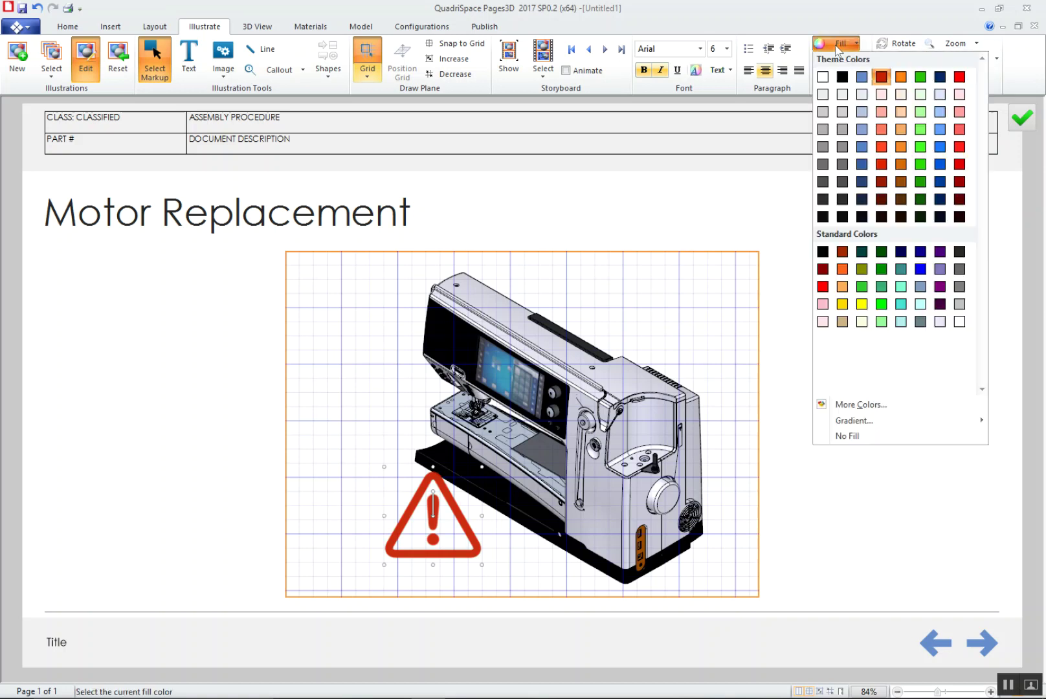
left_click(960, 77)
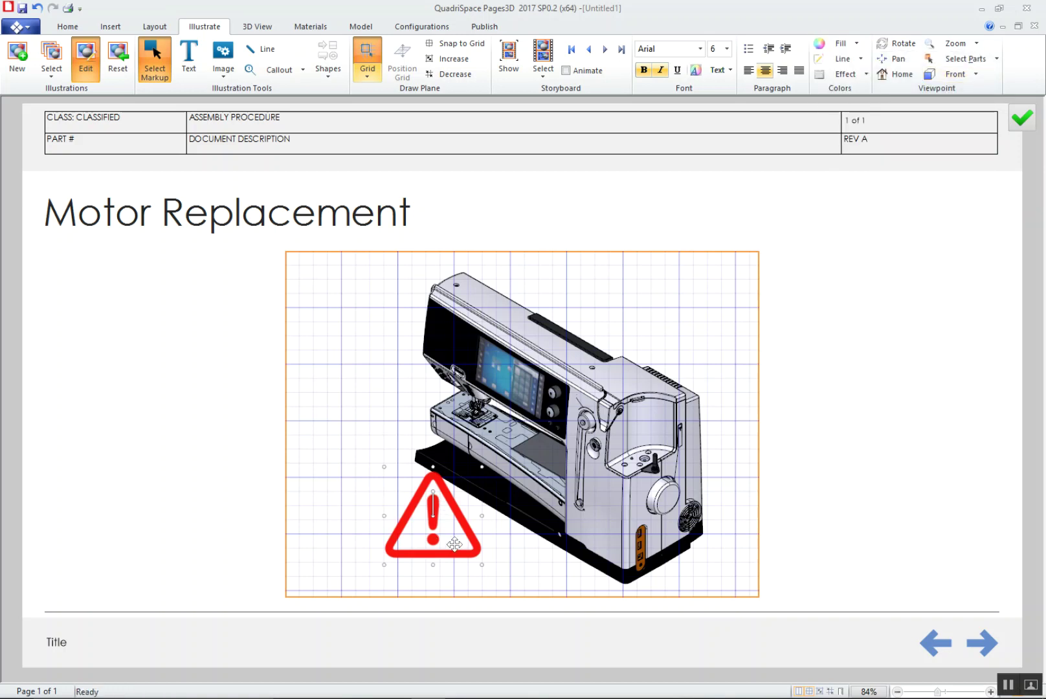
mouse_move(454, 543)
left_mouse_down()
mouse_move(429, 541)
mouse_move(441, 547)
left_mouse_up()
left_click(496, 550)
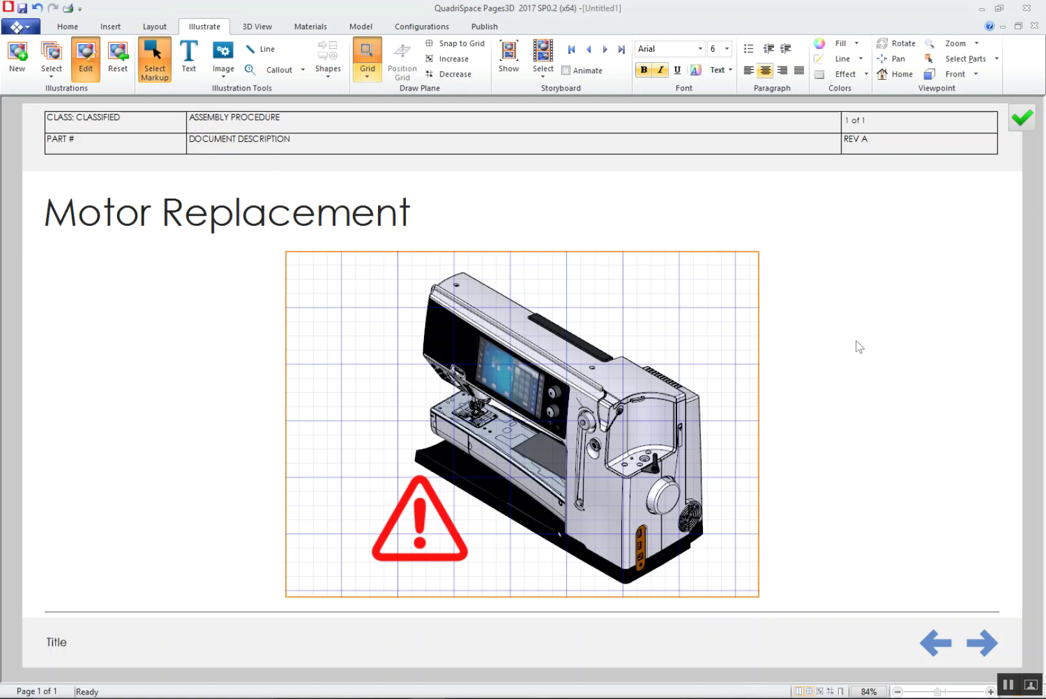
left_click(1021, 120)
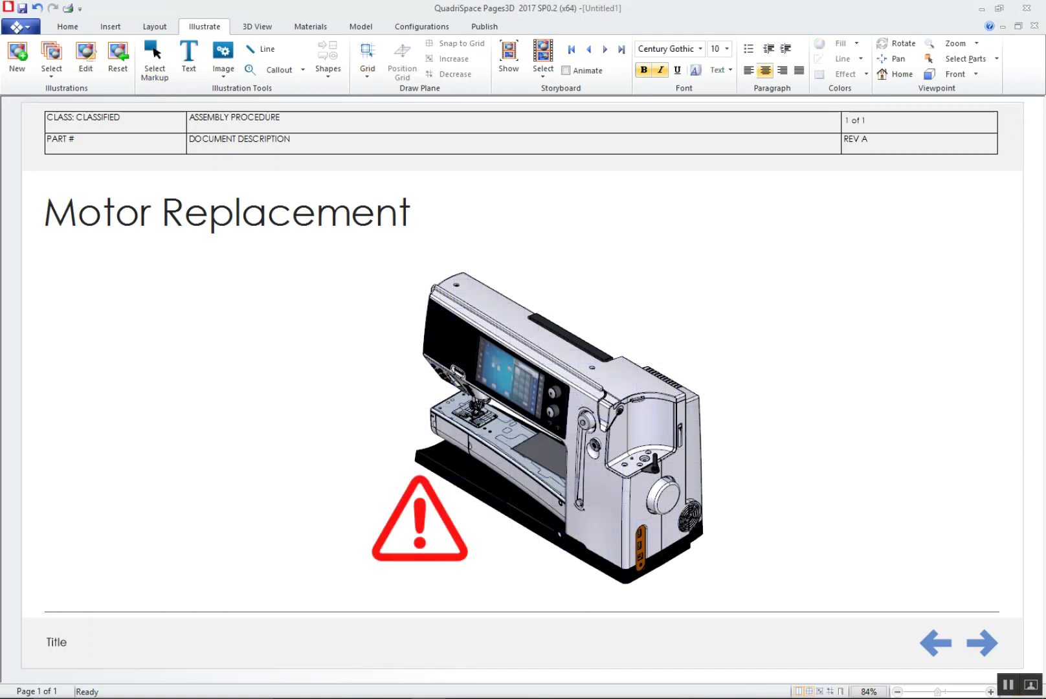
Select the spool compartment panel, clear the selection, and dismiss the warning-triangle illustration from the 3D view.
left_click(624, 449)
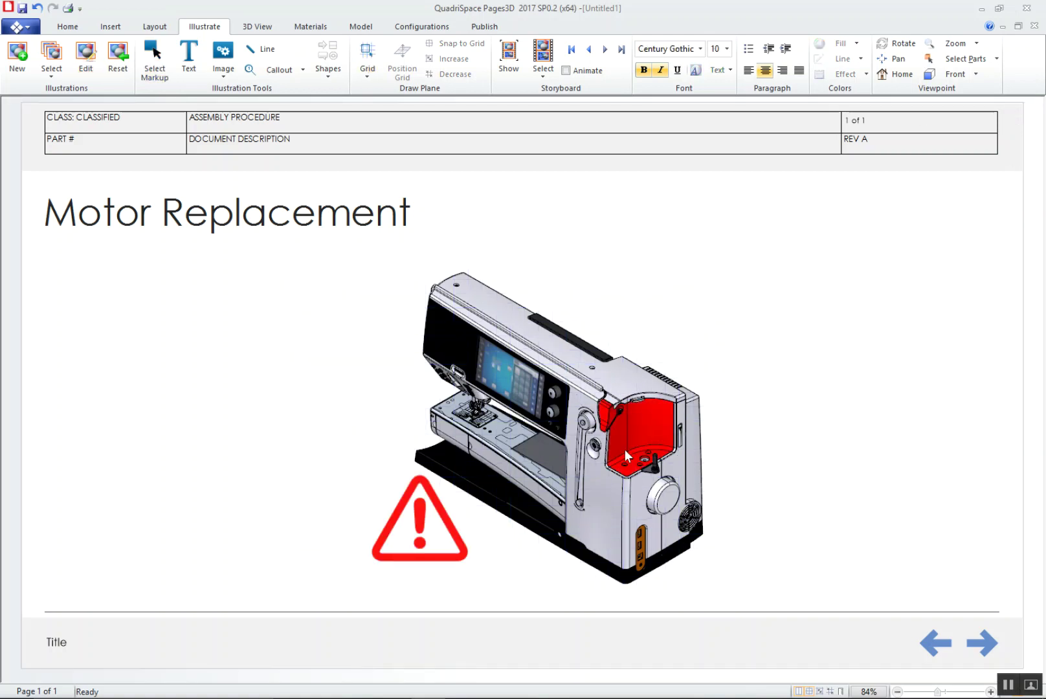
left_click(714, 464)
key("Delete")
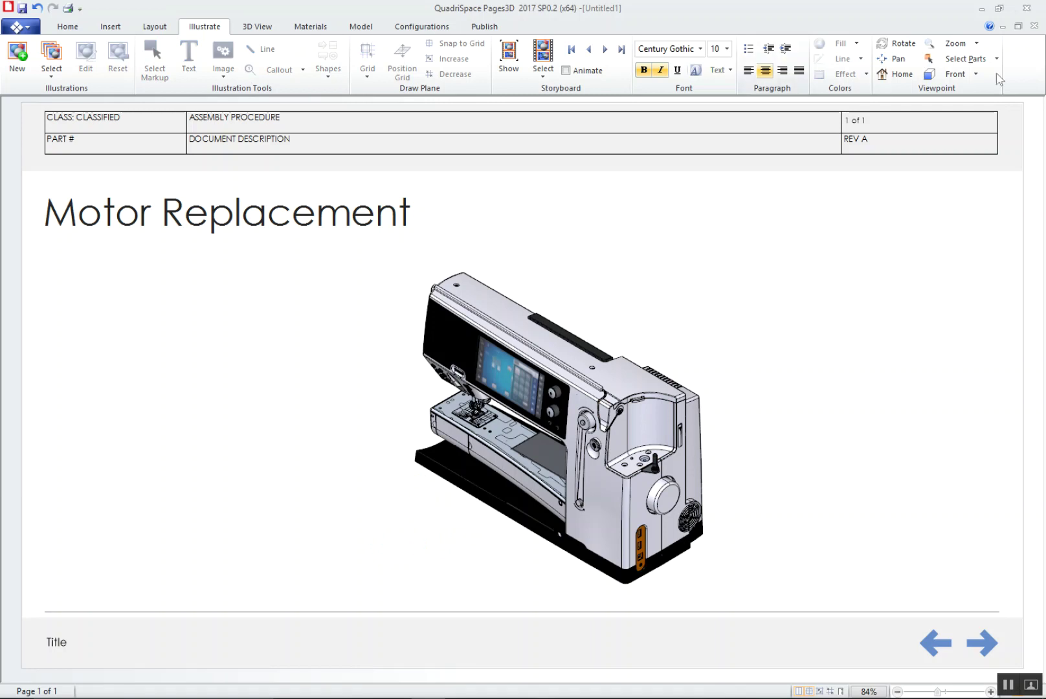
Open the custom viewpoint settings and orient the machine to the Isometric 30 view showing its back and handwheel side.
left_click(975, 74)
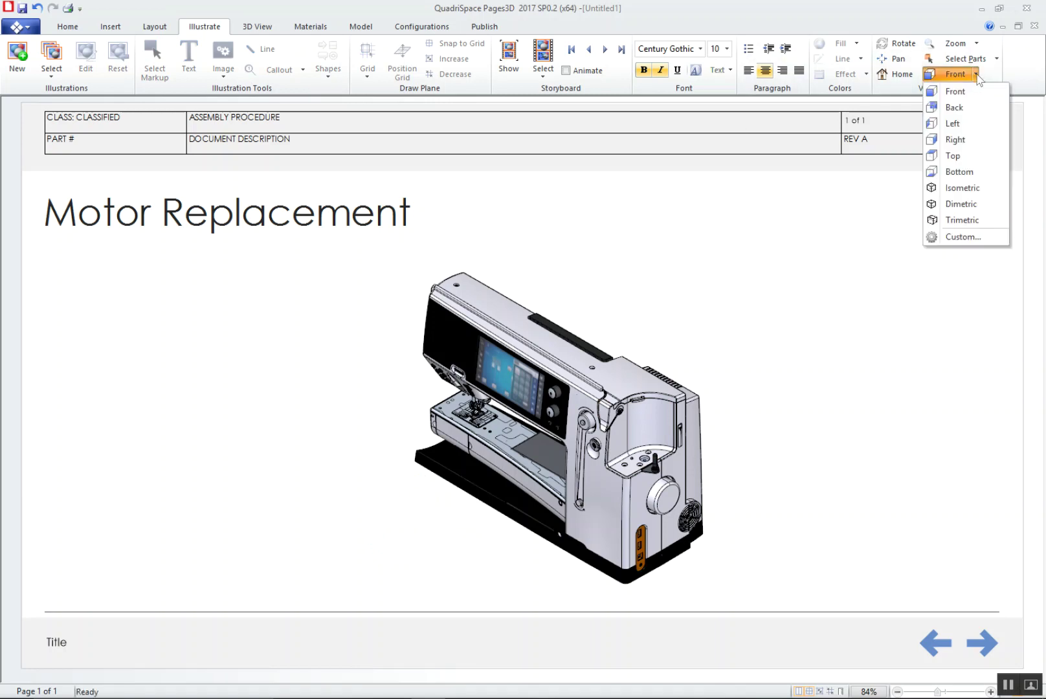
left_click(962, 237)
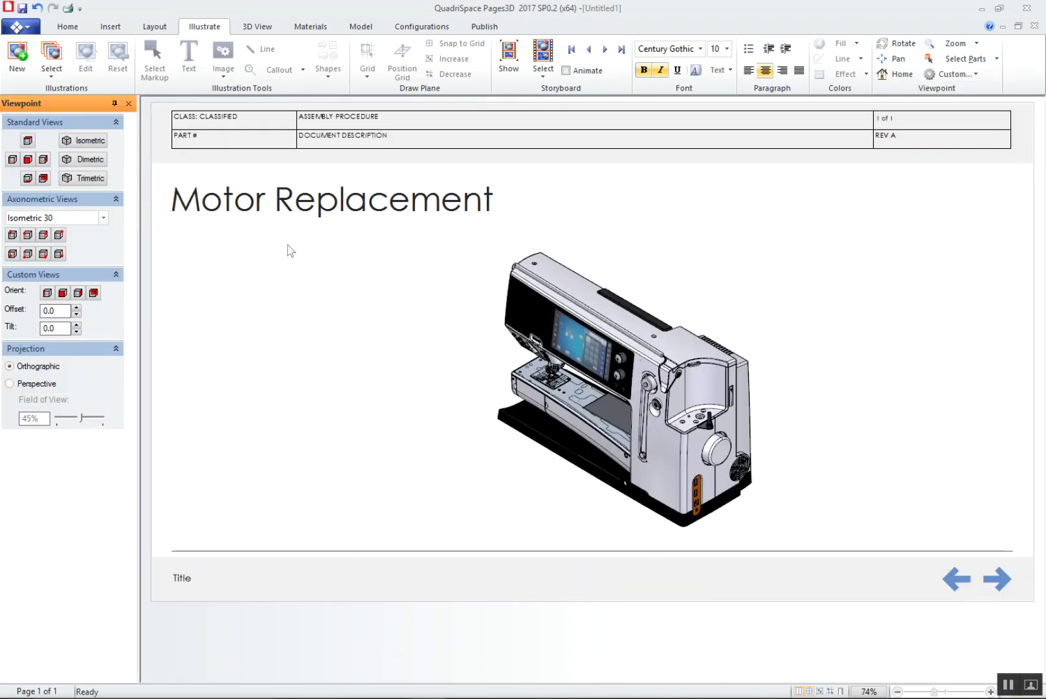
left_click(13, 236)
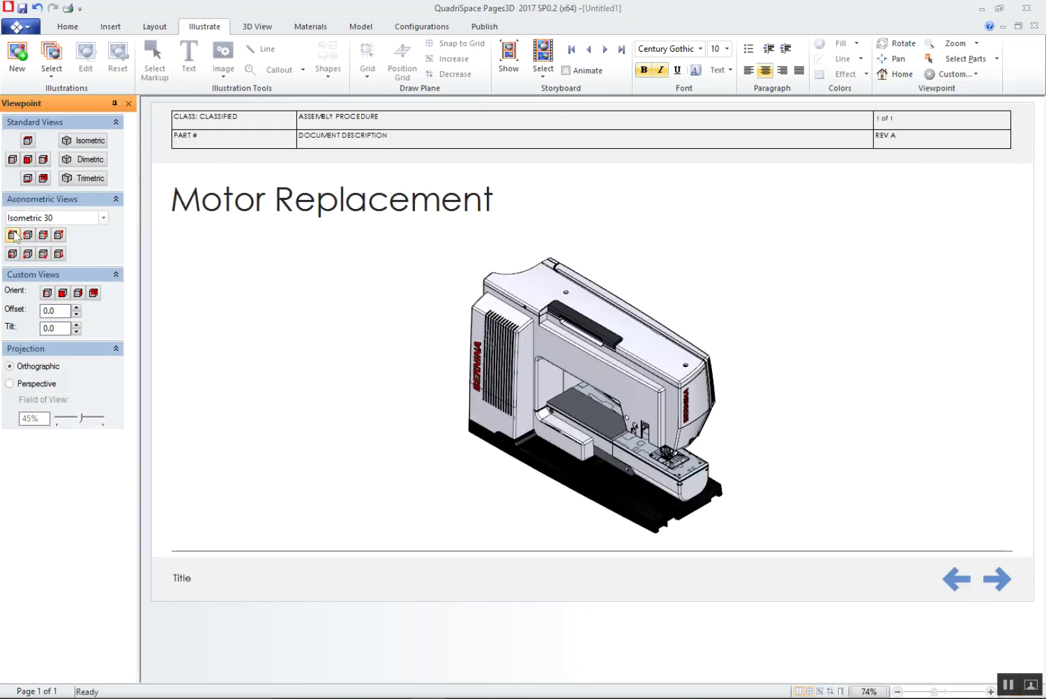
left_click(27, 235)
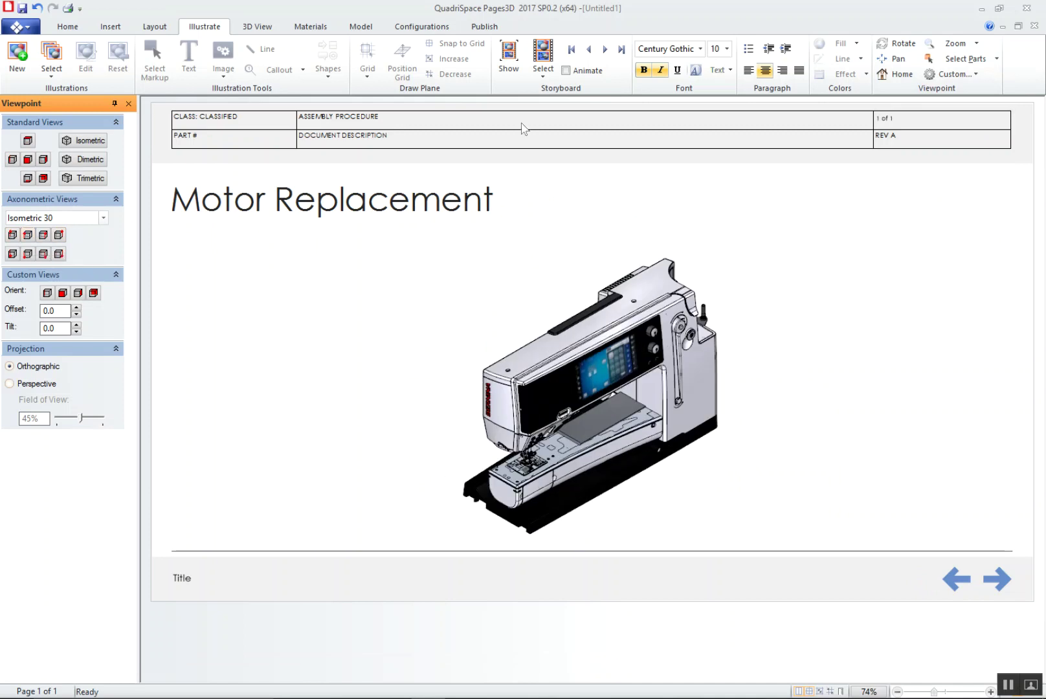
left_click(888, 77)
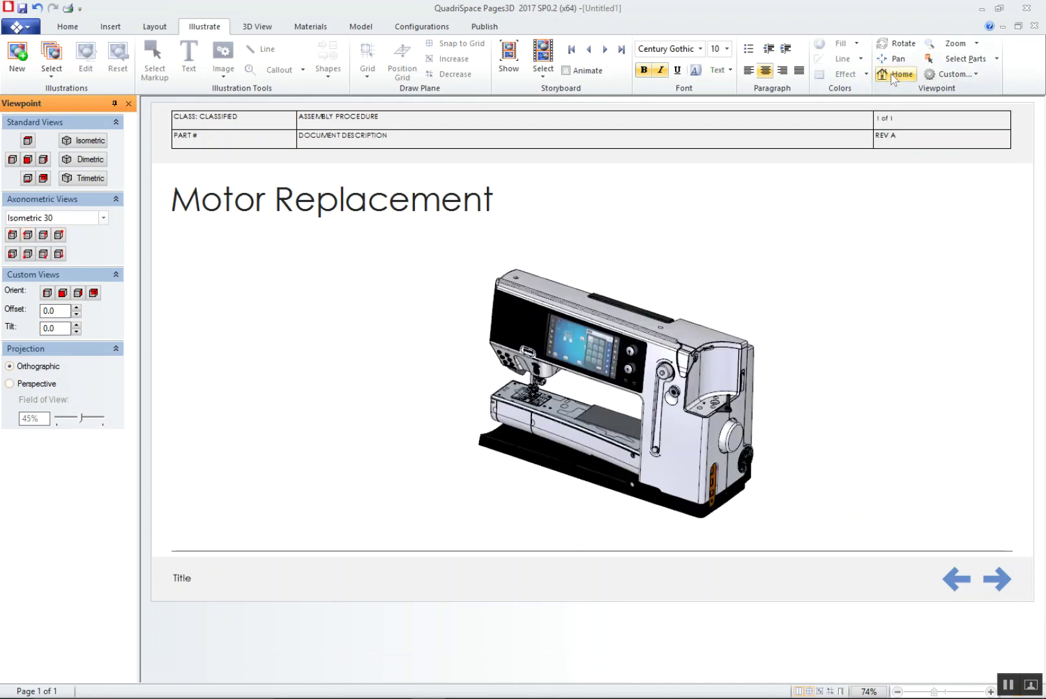
left_click(60, 235)
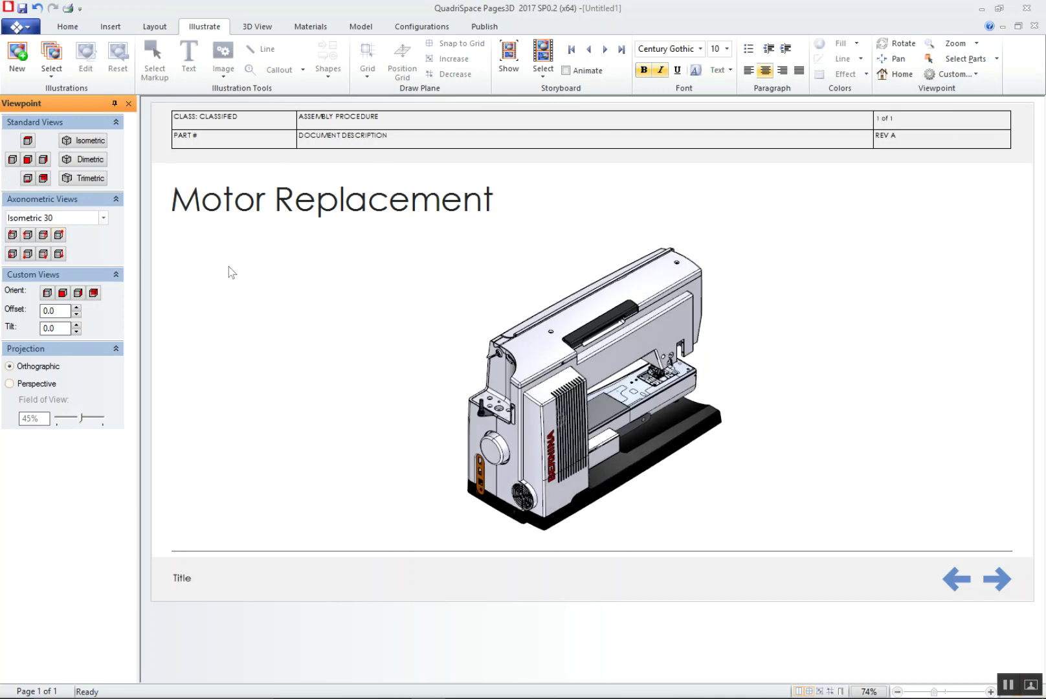
Highlight the machine's rear cover and create a new illustration of it at the end of the storyboard, keeping the default name.
left_click(547, 424)
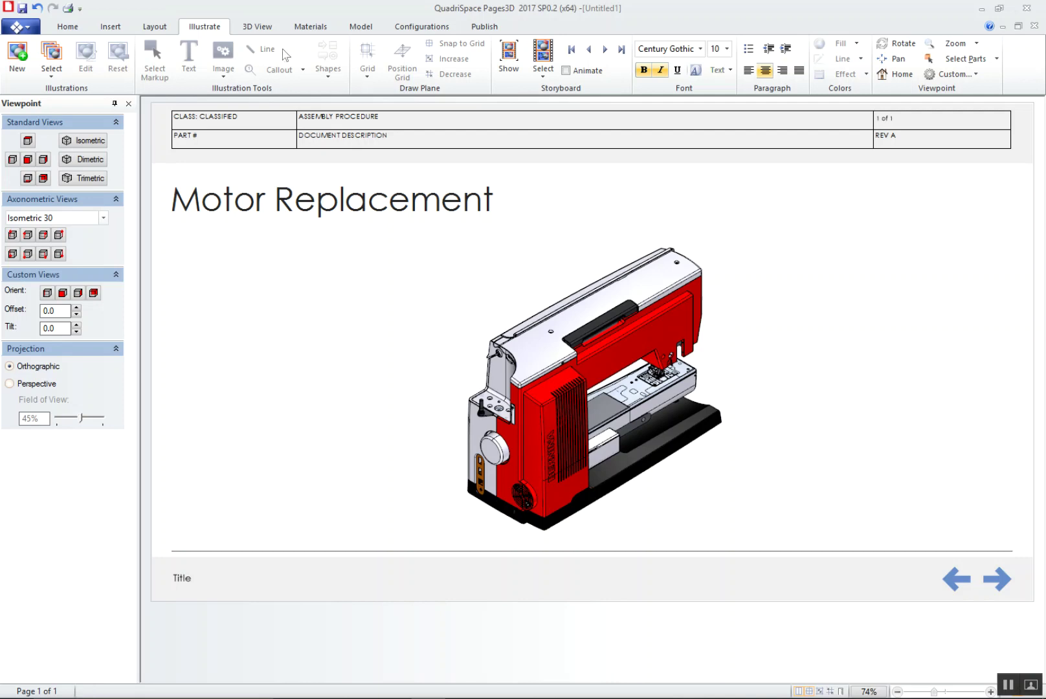
left_click(20, 60)
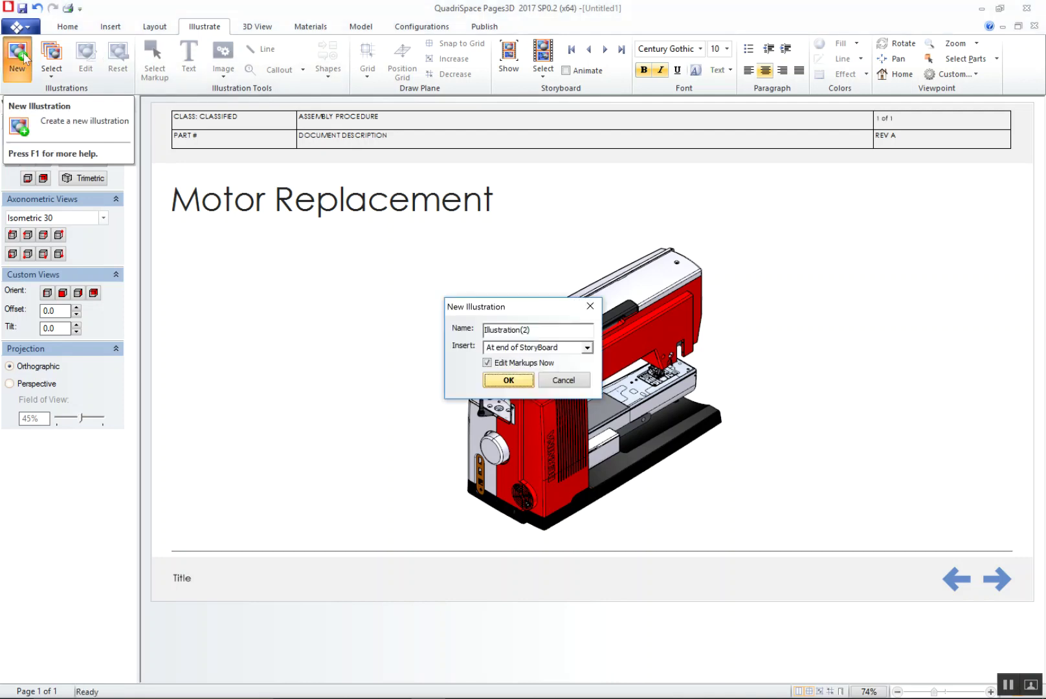
left_click(516, 383)
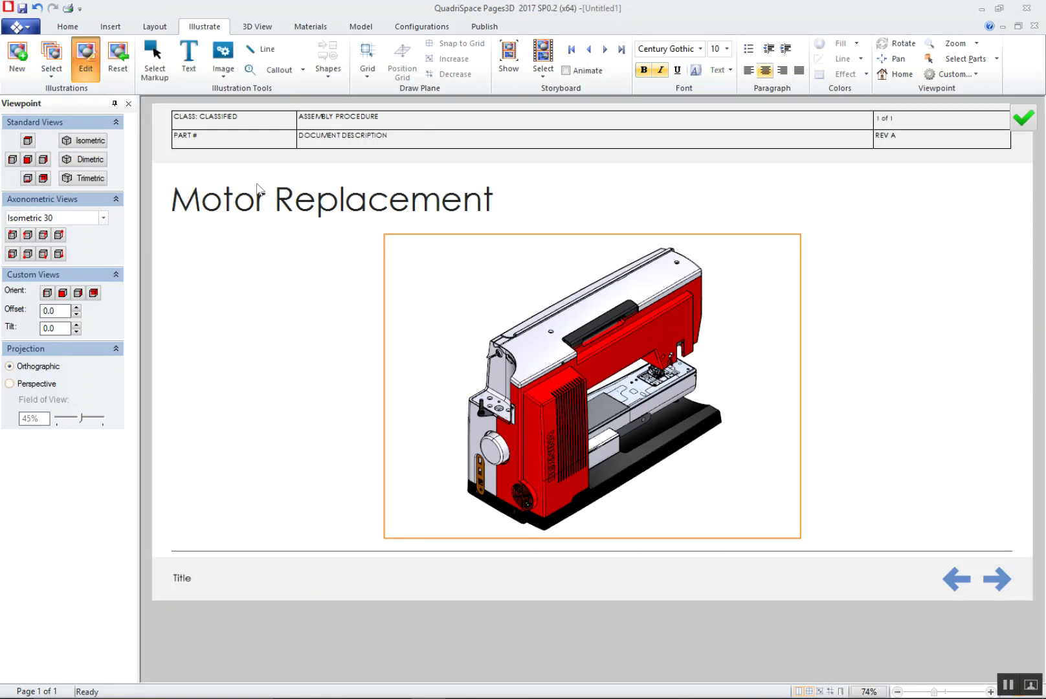
Turn on the 3D - XY drawing grid and position it through the lower part of the machine's rear cover.
left_click(365, 72)
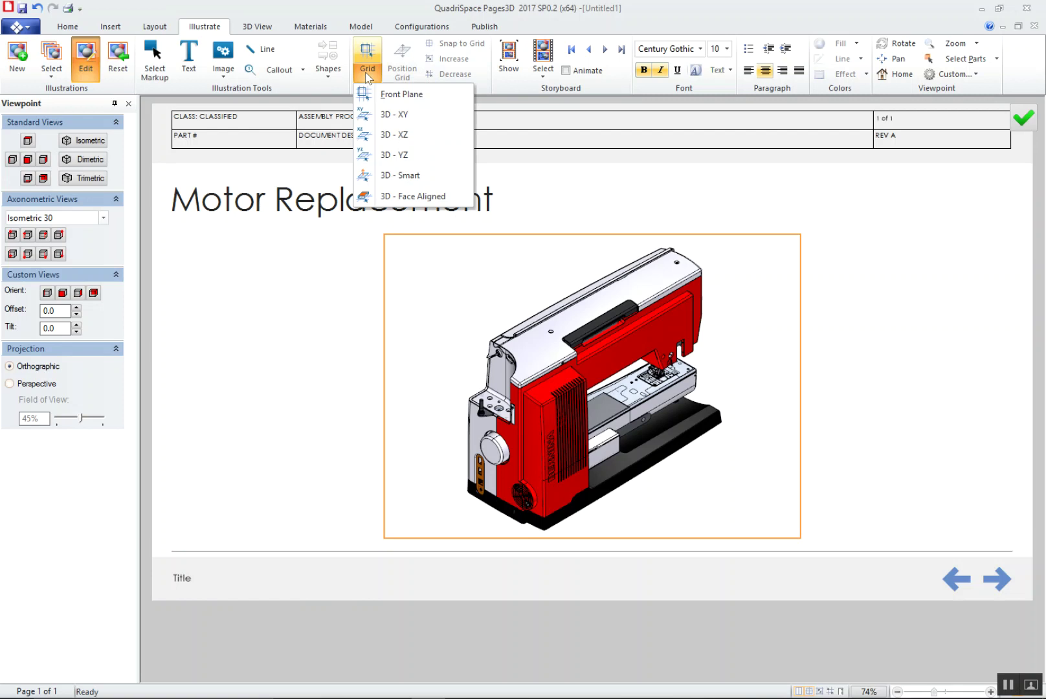
left_click(401, 113)
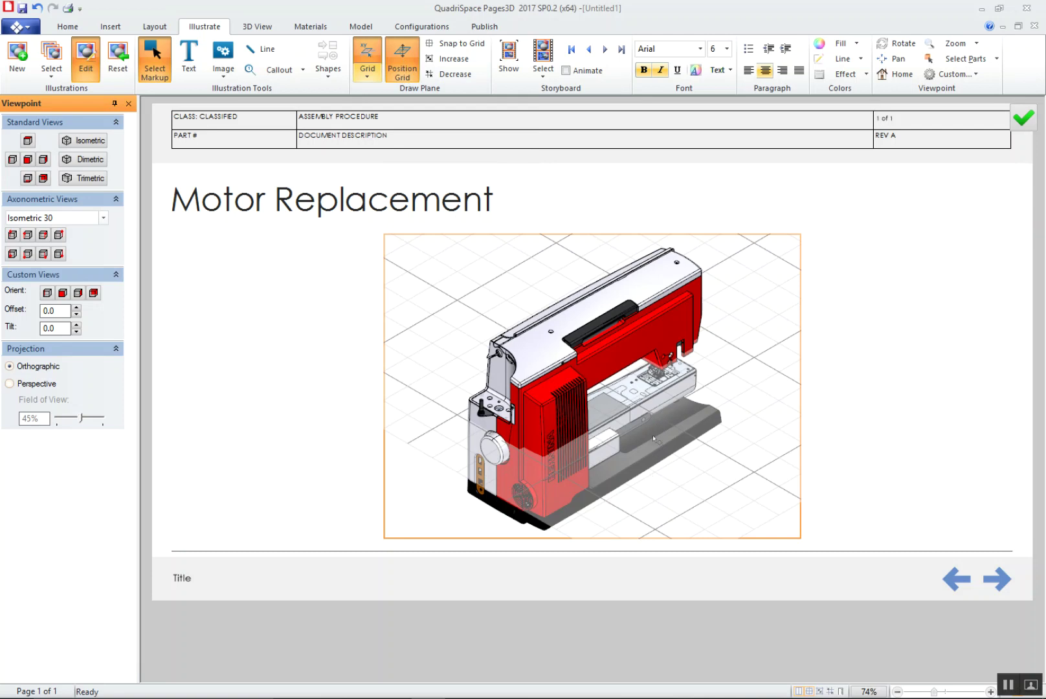
left_click(583, 430)
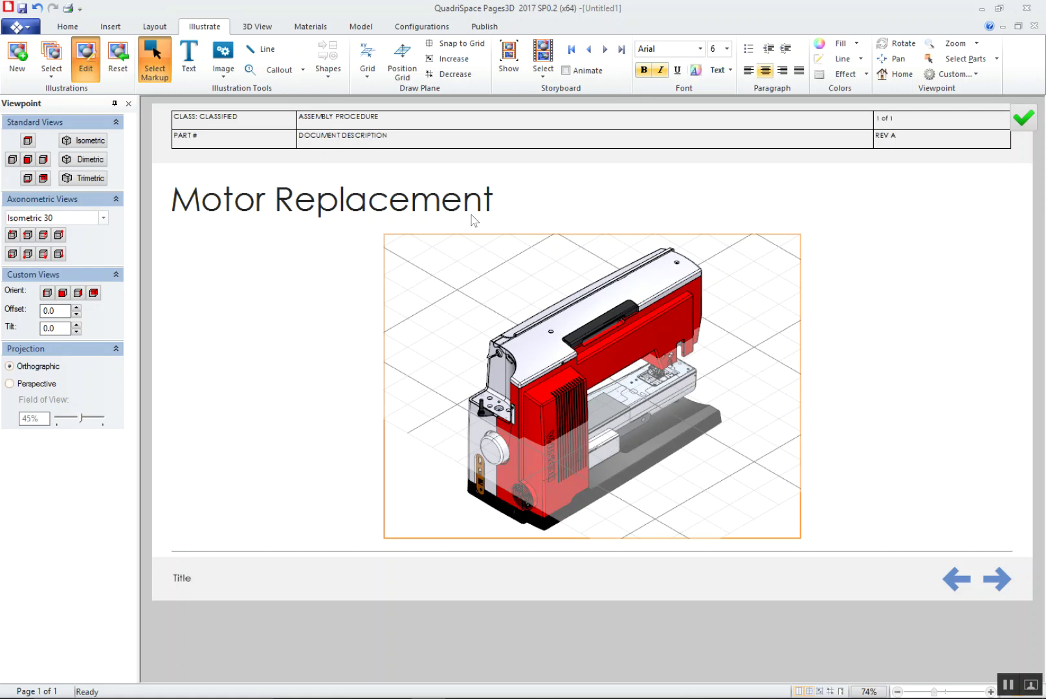
left_click(411, 63)
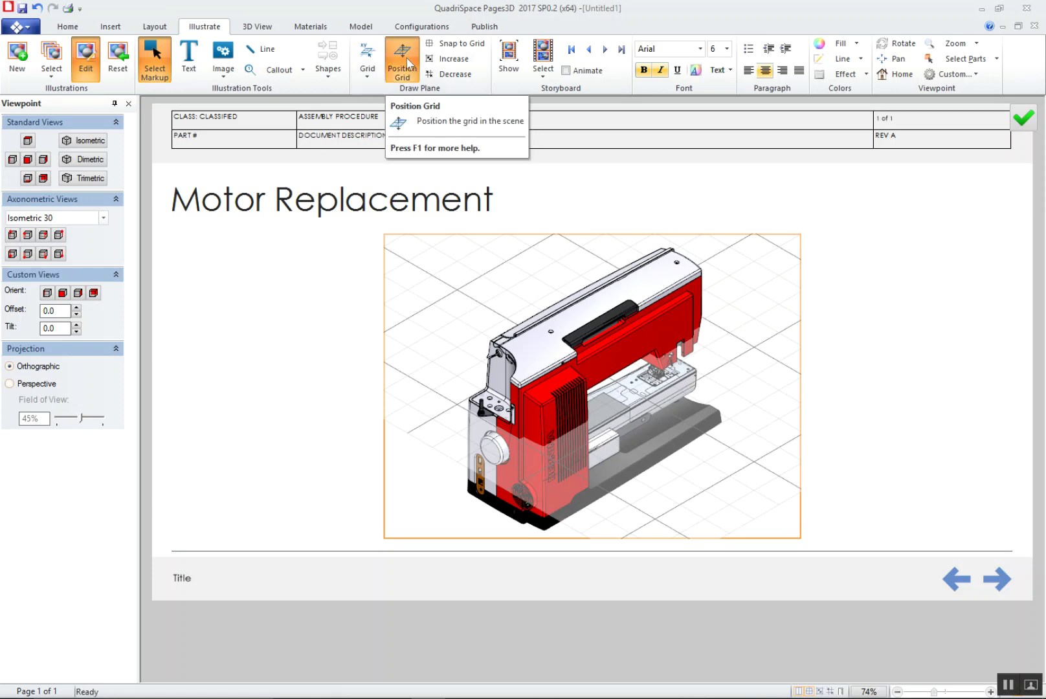
left_click(572, 431)
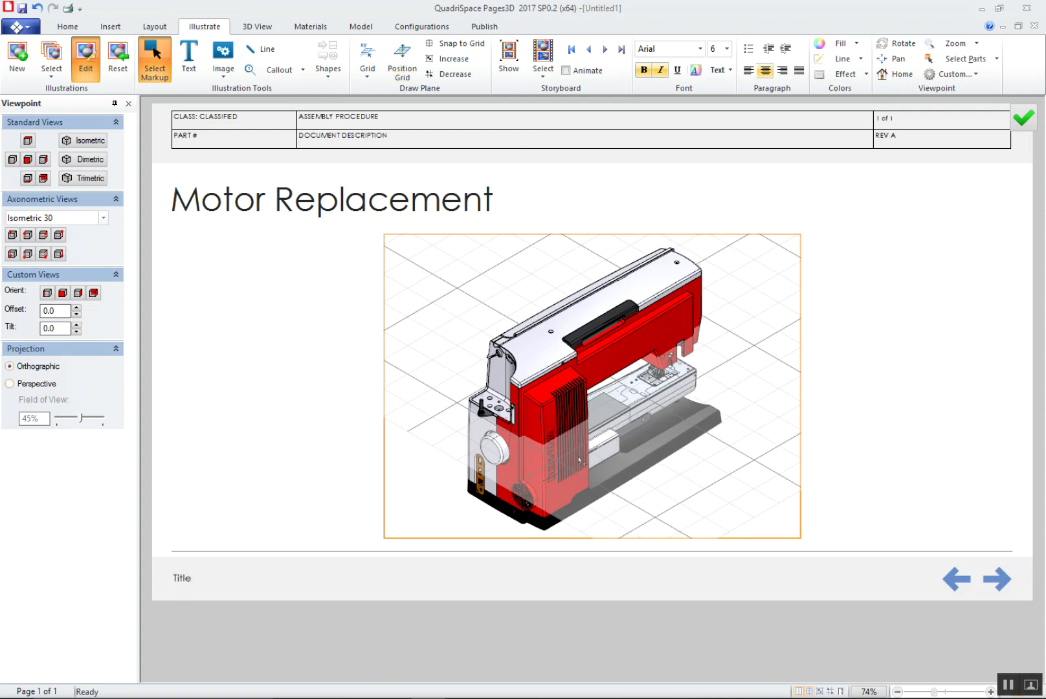
left_click(403, 64)
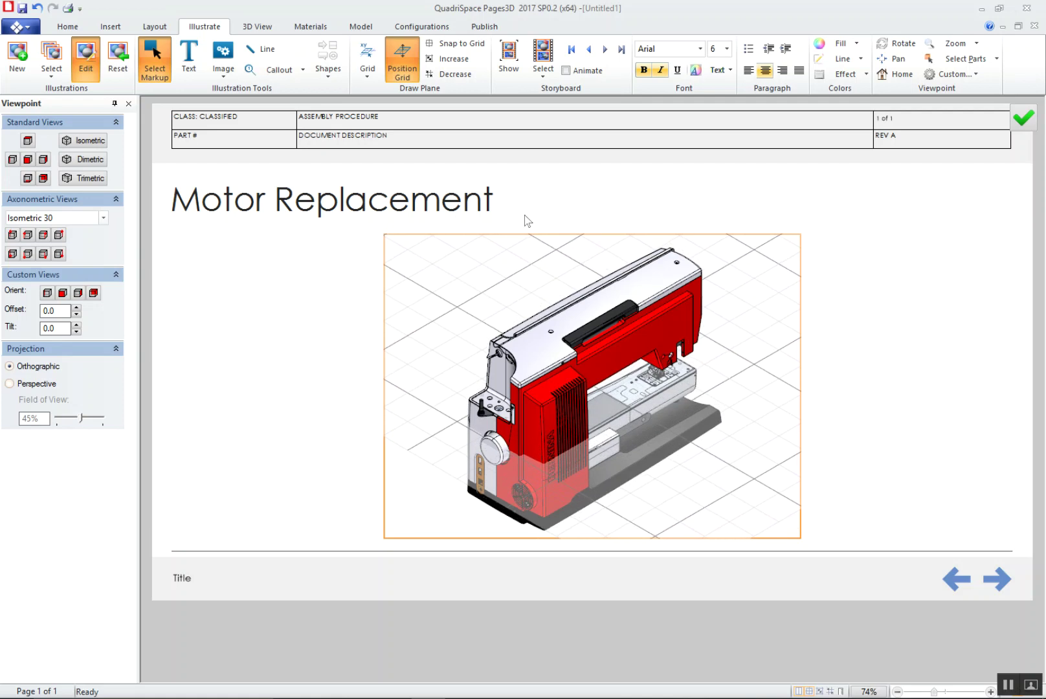
left_click(405, 61)
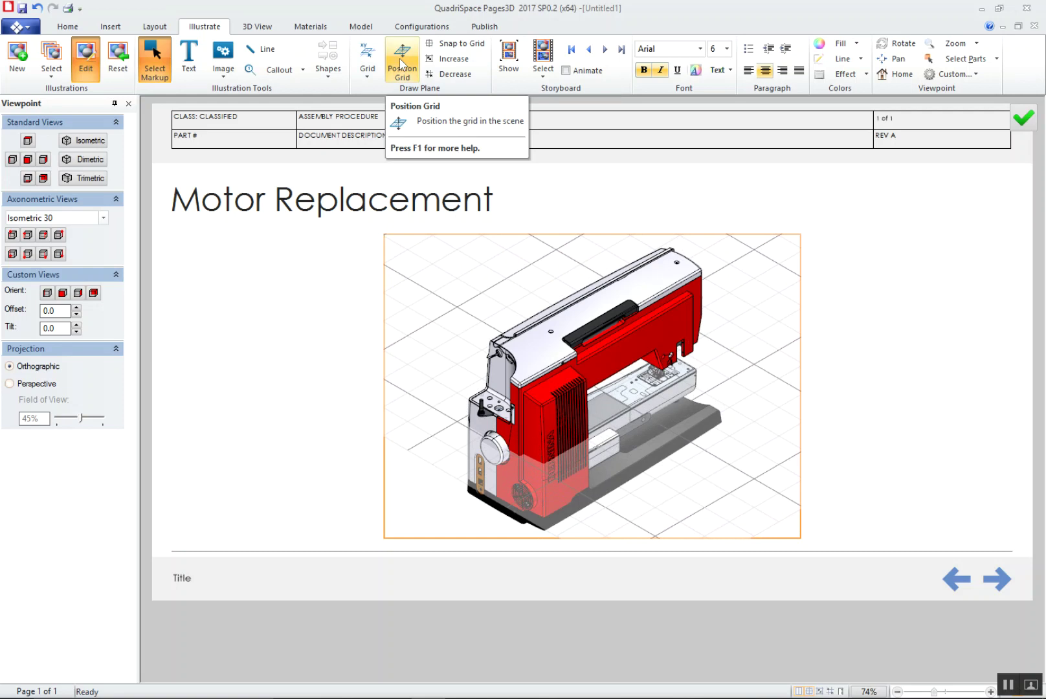
Place a red arrow image on the grid behind the machine, enlarge it slightly, move it outward over the base edge, and finish editing the illustration.
left_click(304, 63)
left_click(226, 73)
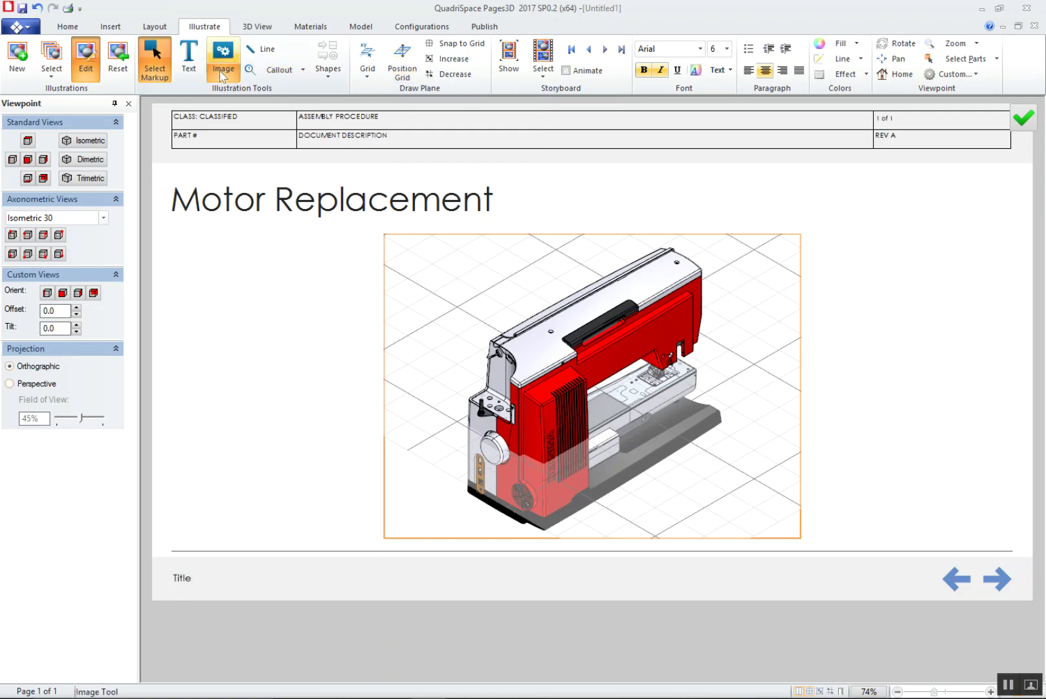
left_click(222, 76)
left_click(283, 114)
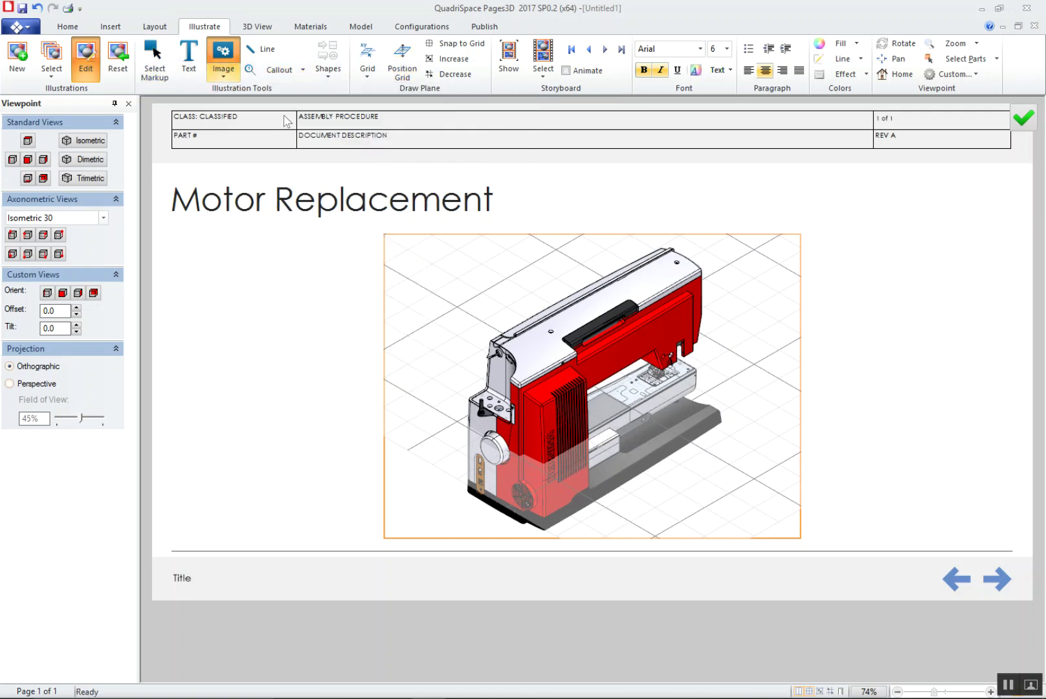
left_click(618, 409)
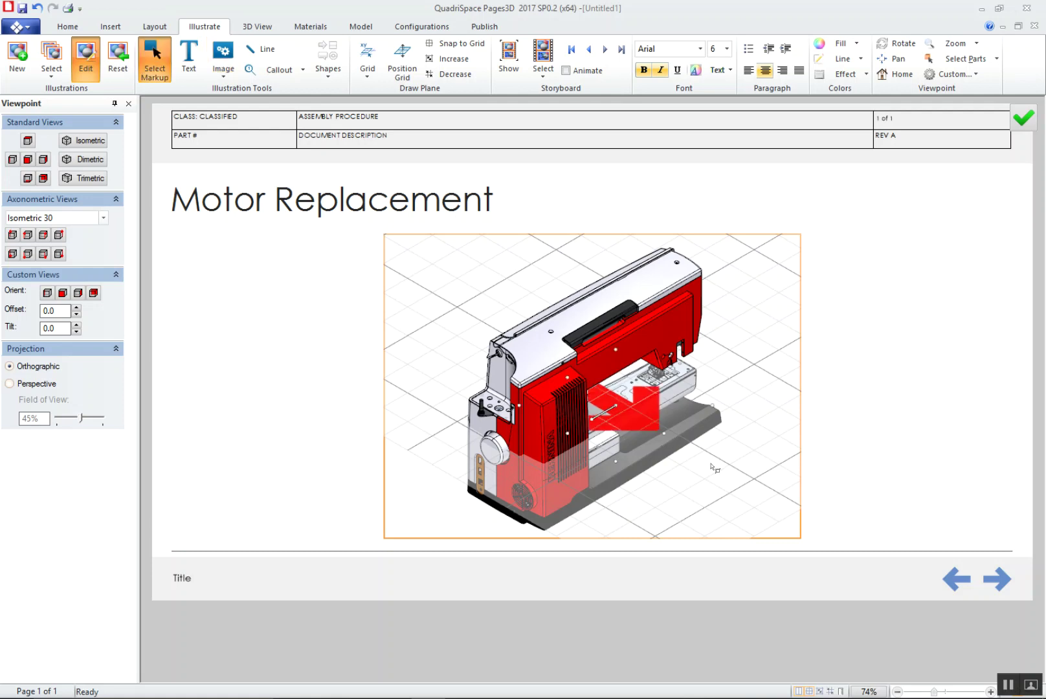
mouse_move(694, 473)
left_mouse_down()
mouse_move(453, 462)
mouse_move(686, 455)
mouse_move(740, 418)
mouse_move(747, 428)
mouse_move(715, 461)
mouse_move(641, 436)
mouse_move(673, 440)
mouse_move(715, 472)
mouse_move(707, 477)
left_mouse_up()
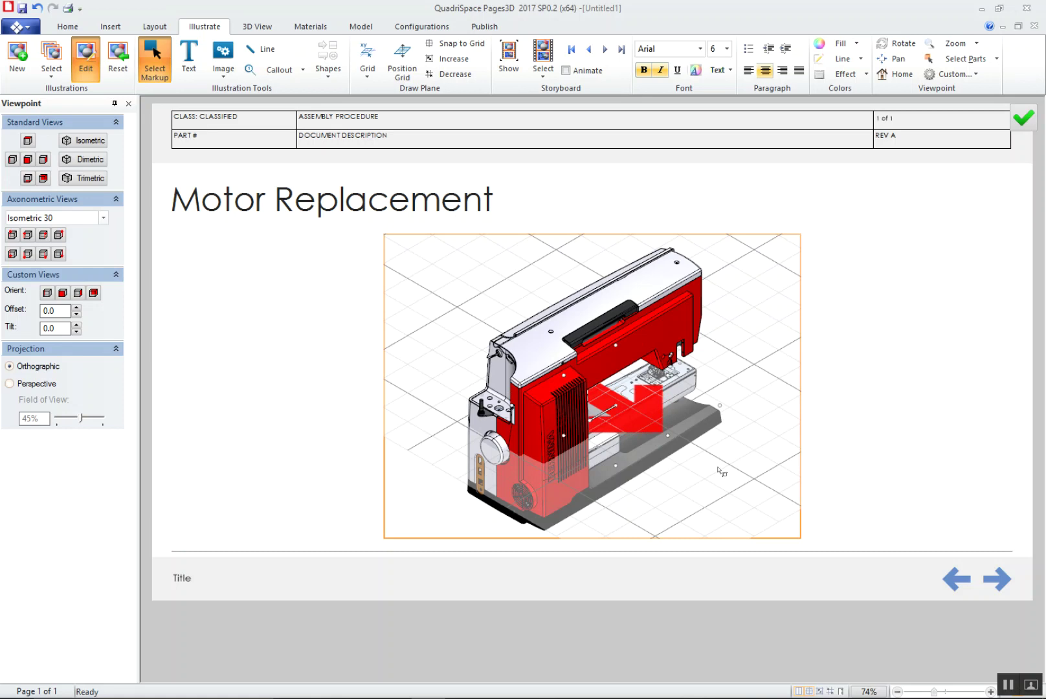
left_click_drag(636, 418, 705, 448)
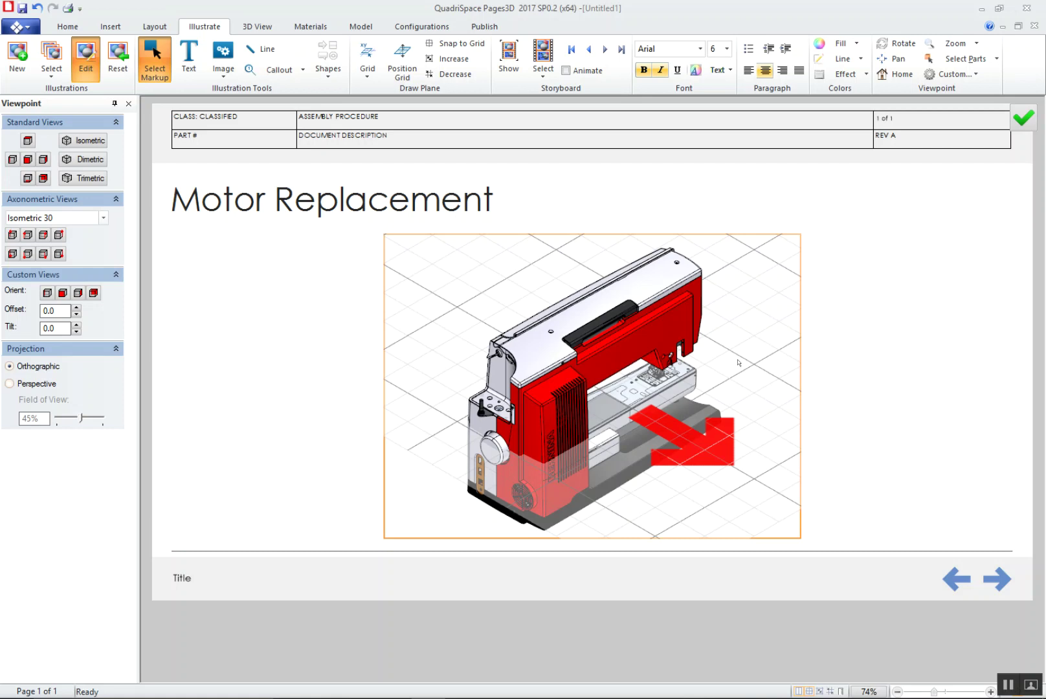
left_click(1024, 117)
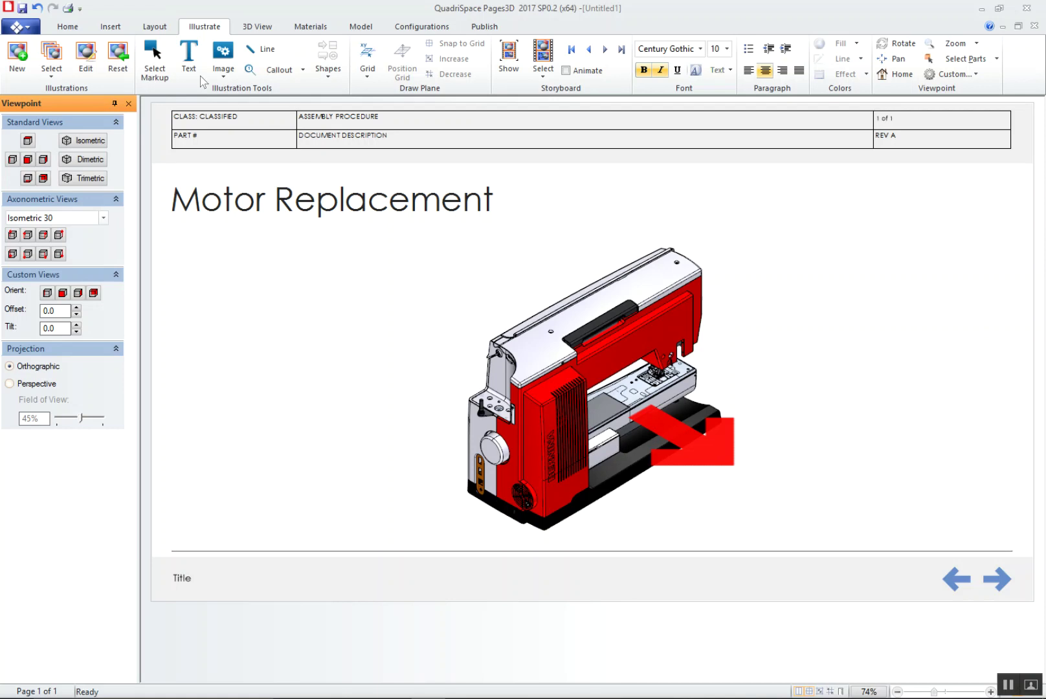
Insert an Illustration Table in the page's empty area beside the machine, interacting with view 3D(3) and the Default storyboard.
left_click(114, 30)
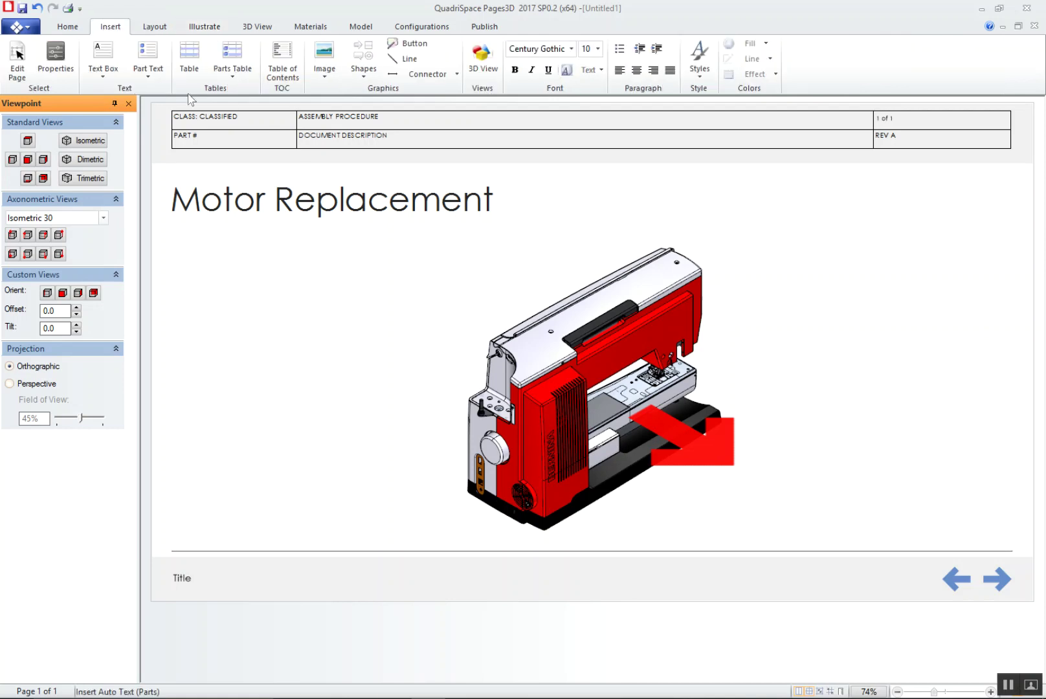
left_click(233, 70)
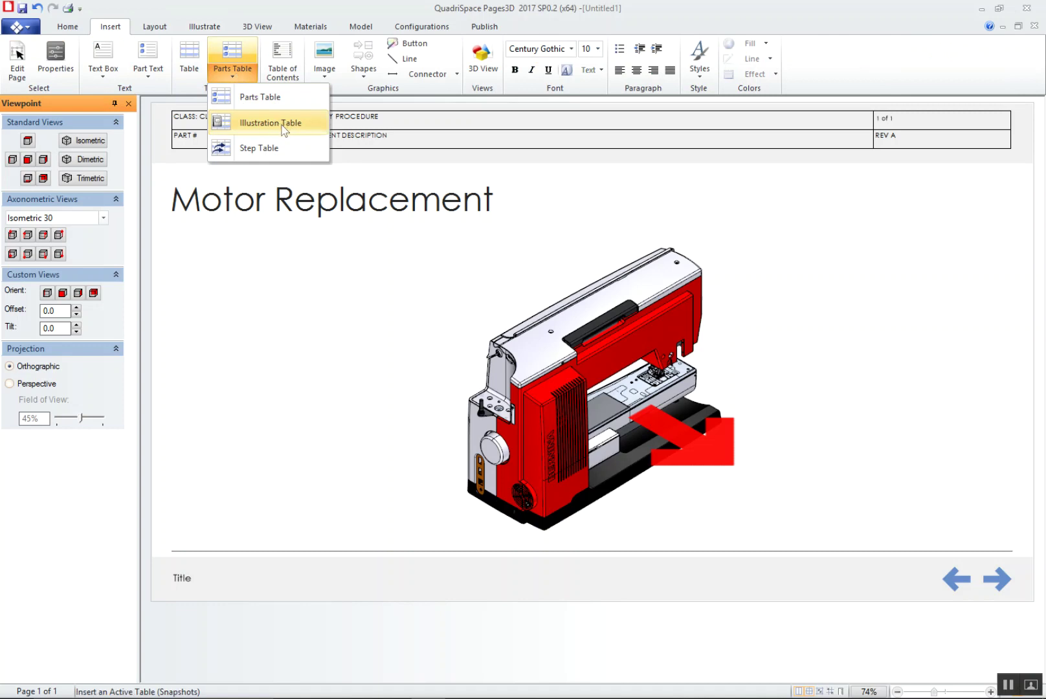
left_click(310, 129)
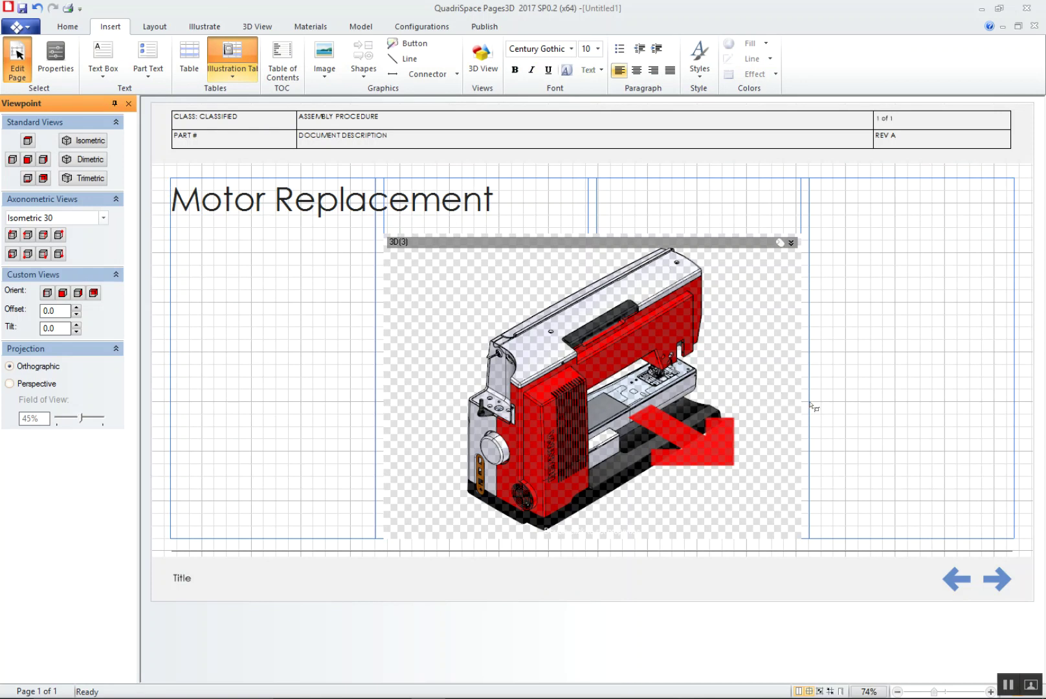
left_click_drag(811, 403, 1007, 526)
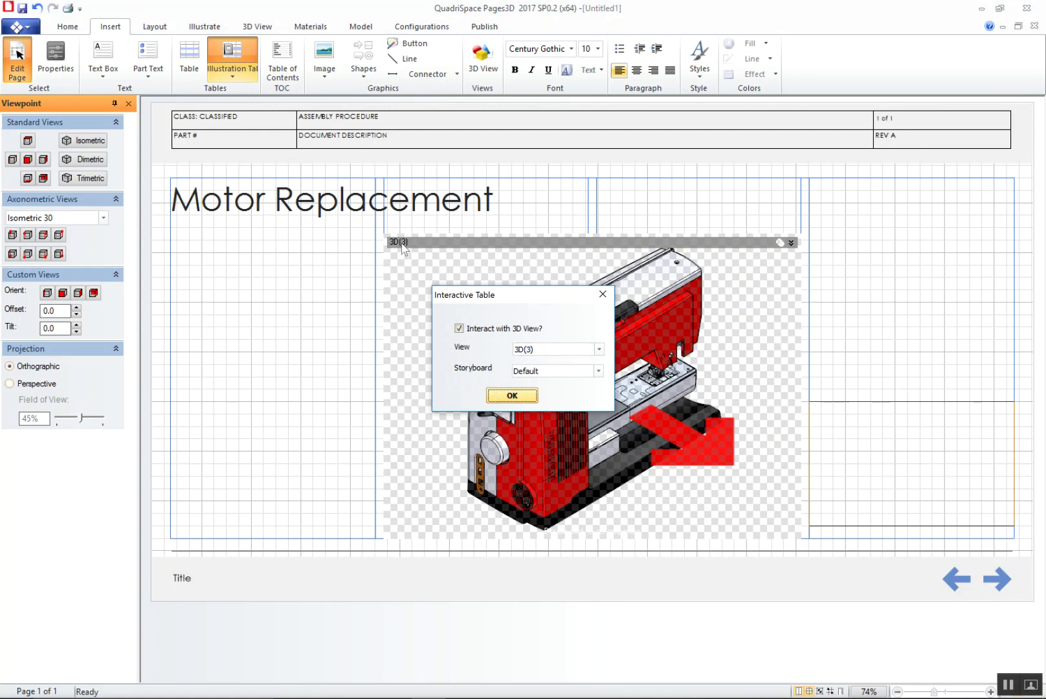
left_click(599, 371)
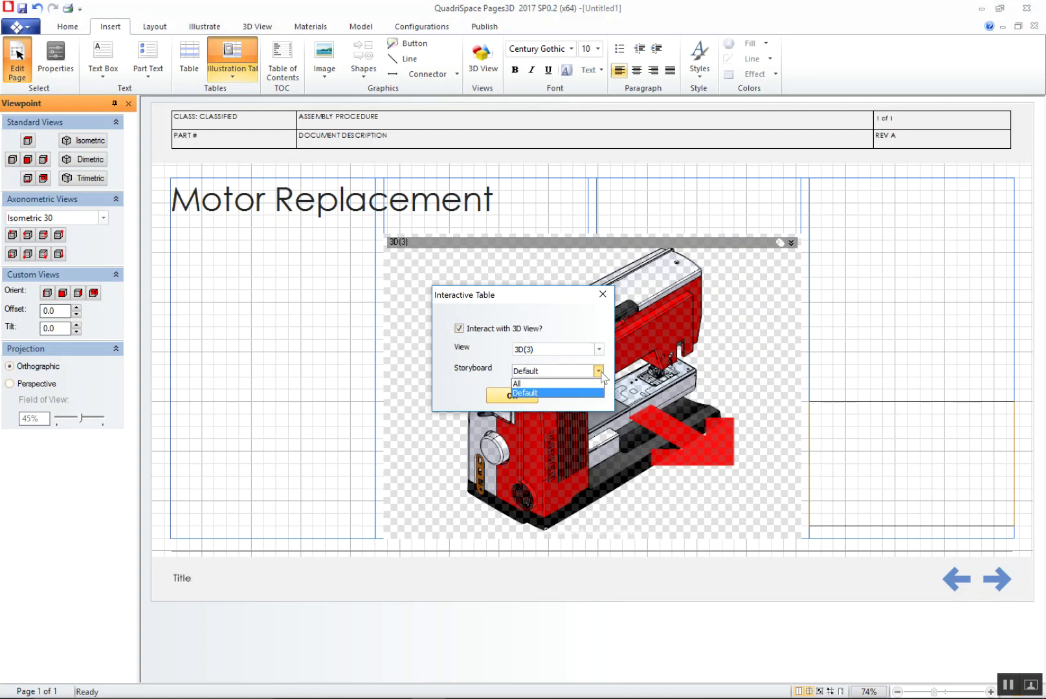
left_click(600, 372)
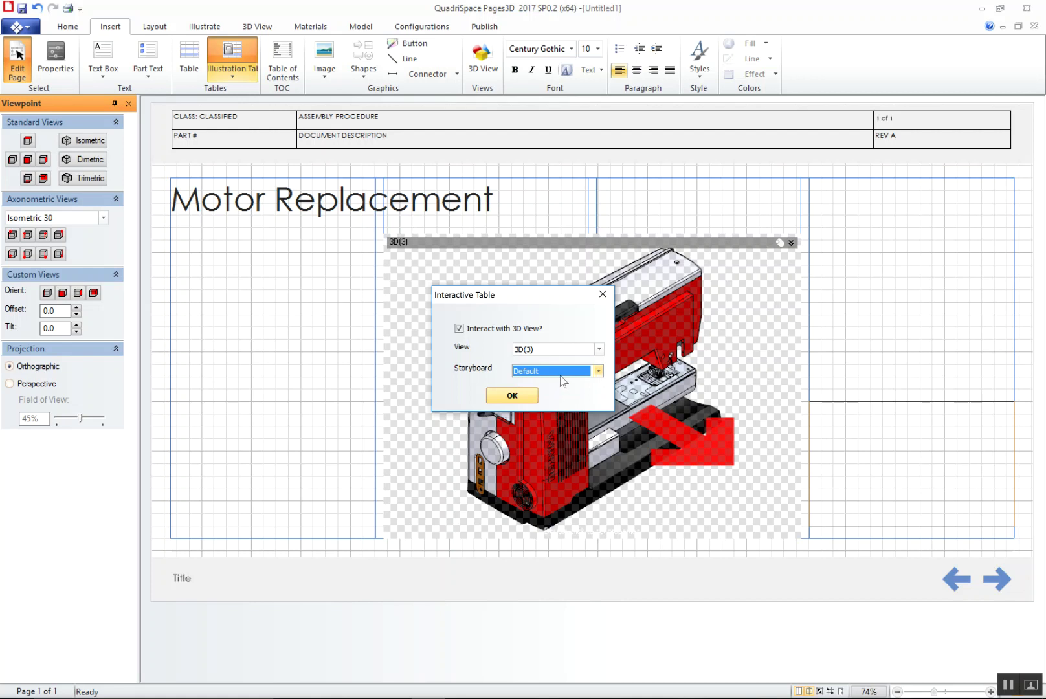
left_click(515, 396)
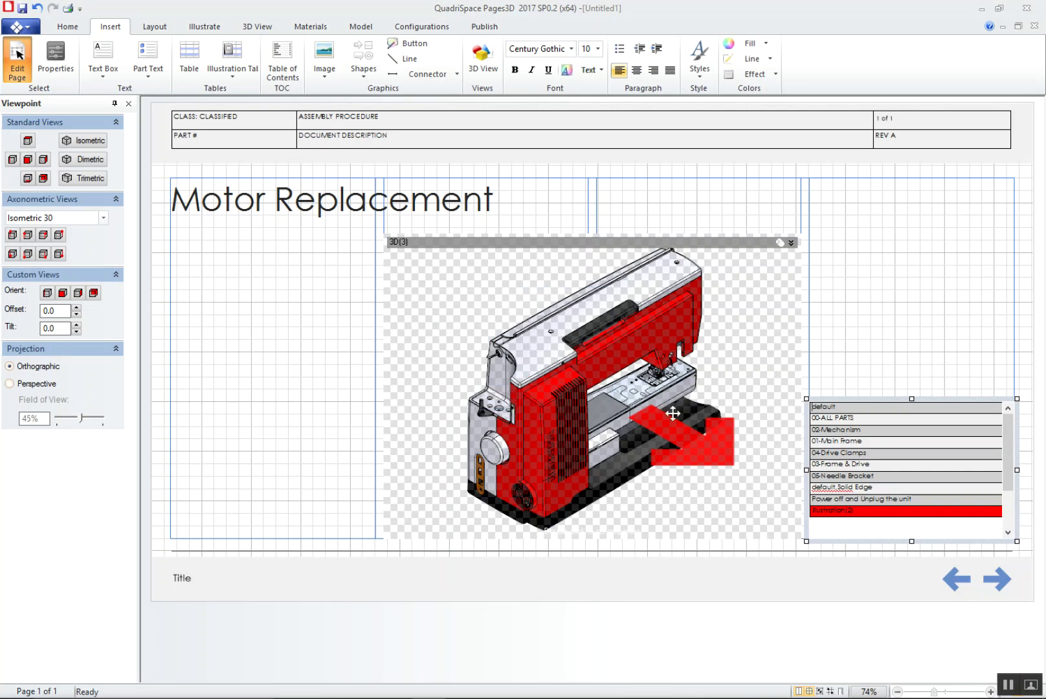
left_click(763, 402)
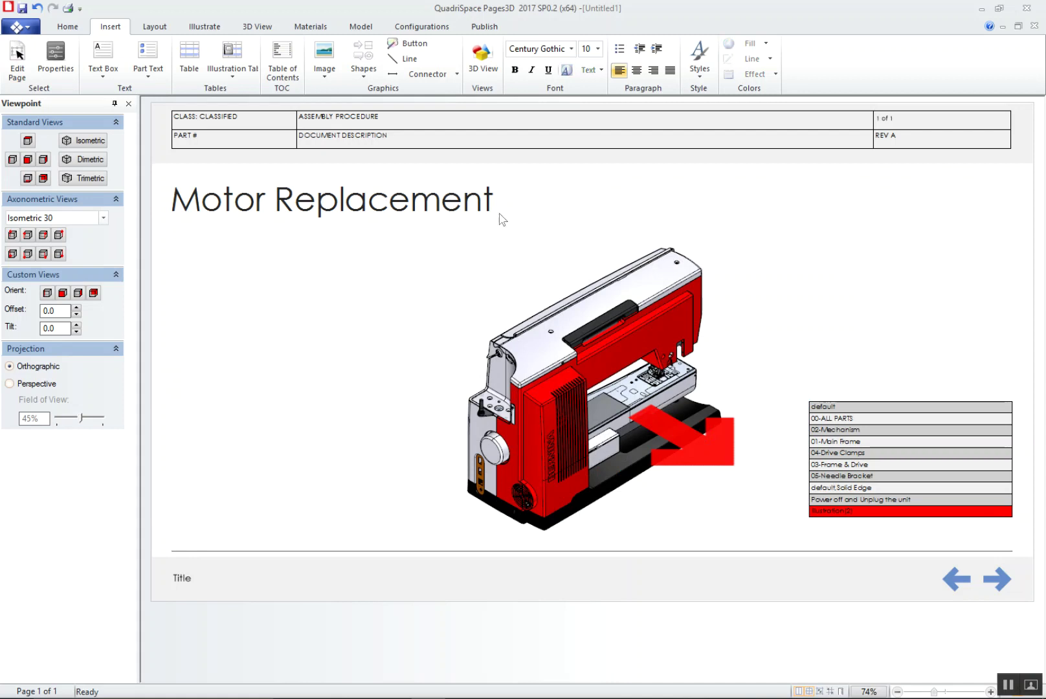
Create a new storyboard named Cover Page.
left_click(205, 28)
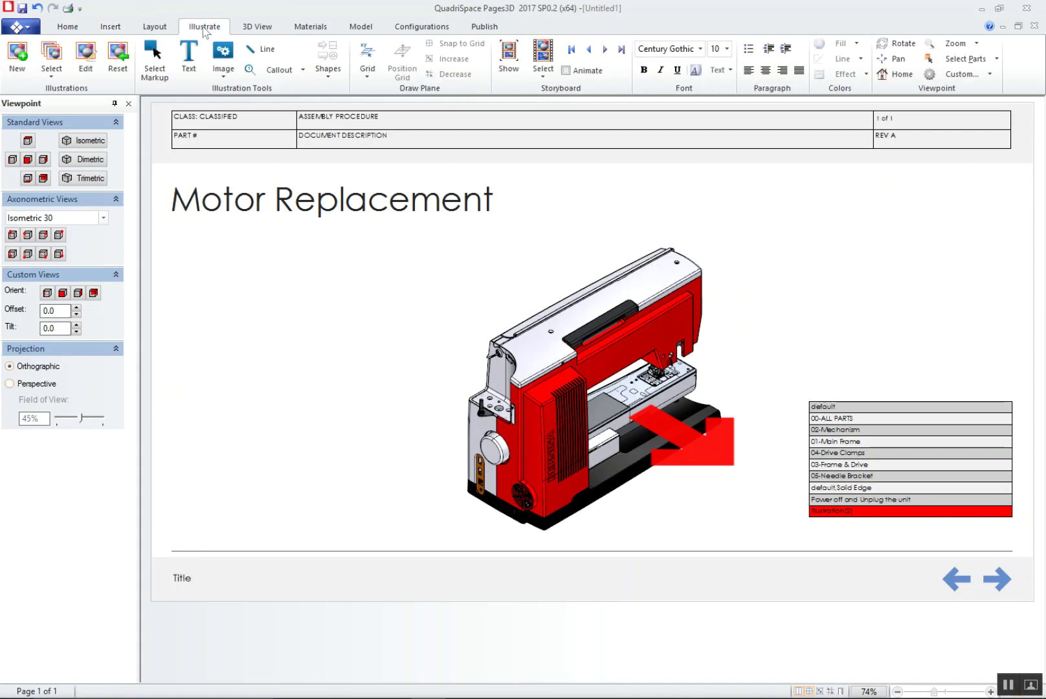
left_click(545, 77)
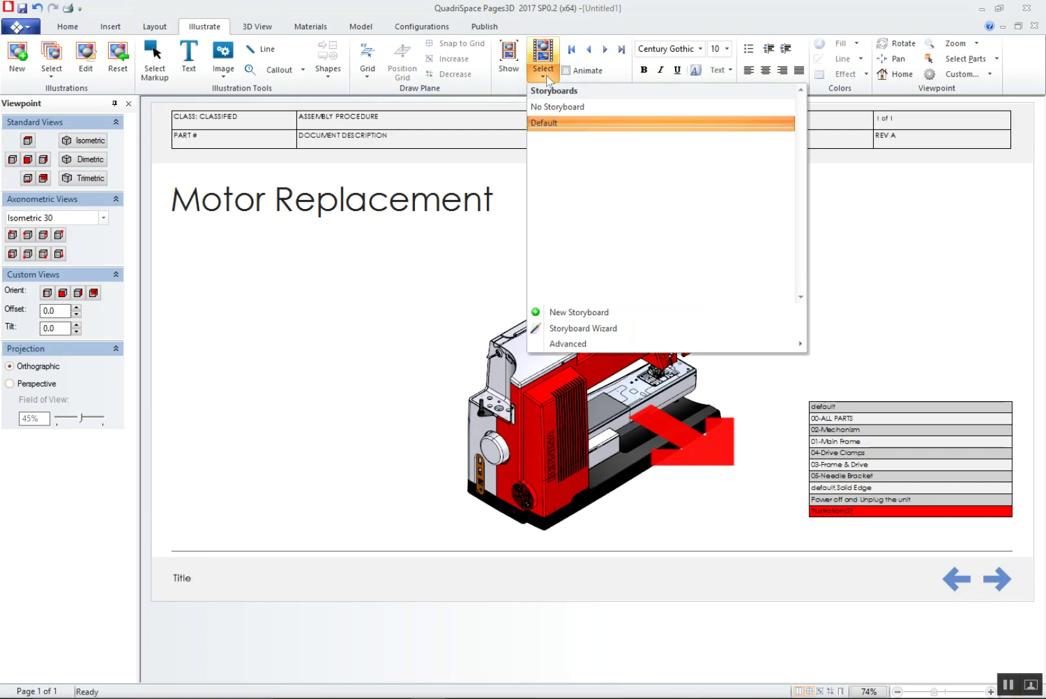
left_click(577, 314)
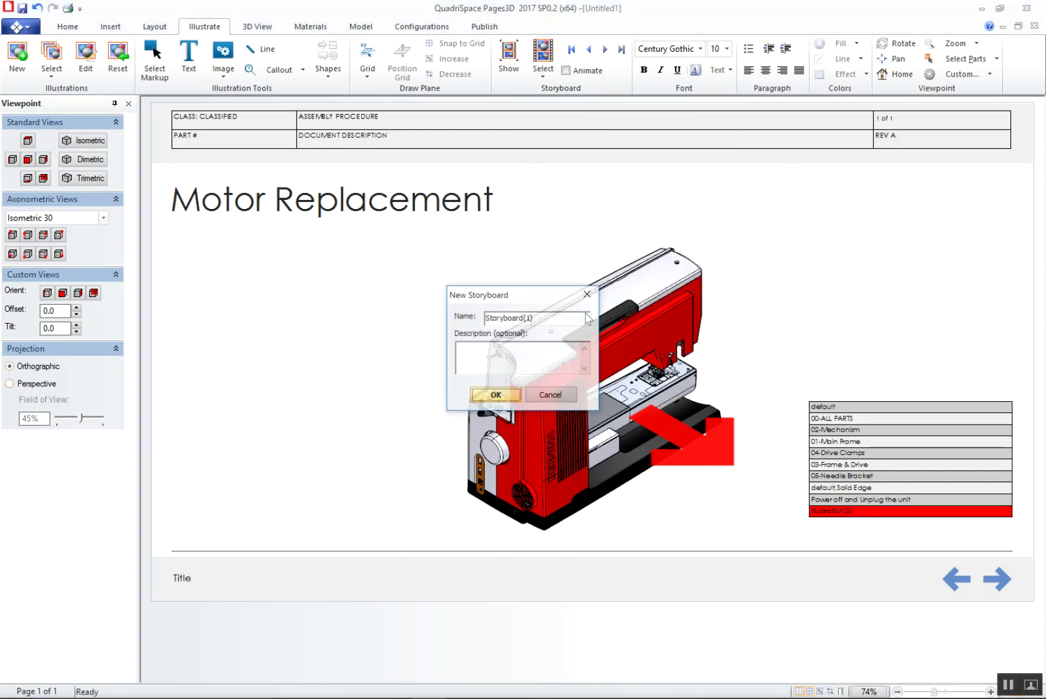
left_click_drag(561, 319, 465, 318)
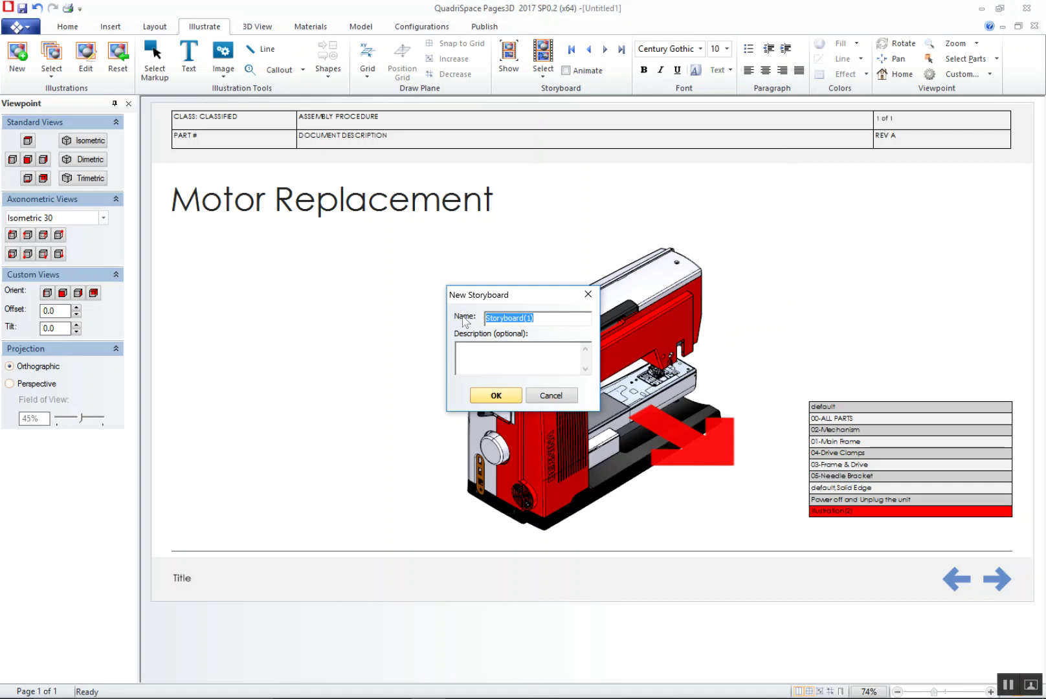
type("Cover Page")
left_click(495, 396)
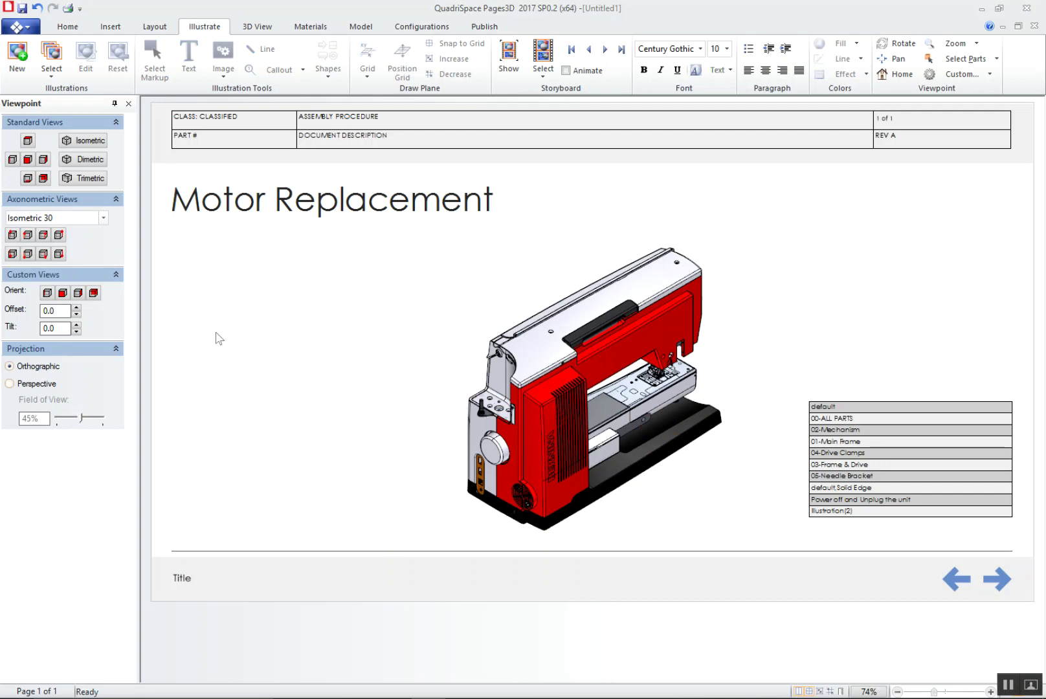
Show the storyboard editor and add Power off and Unplug the unit and Illustration(2) from the project's Default storyboard to the Cover Page storyboard.
left_click(512, 55)
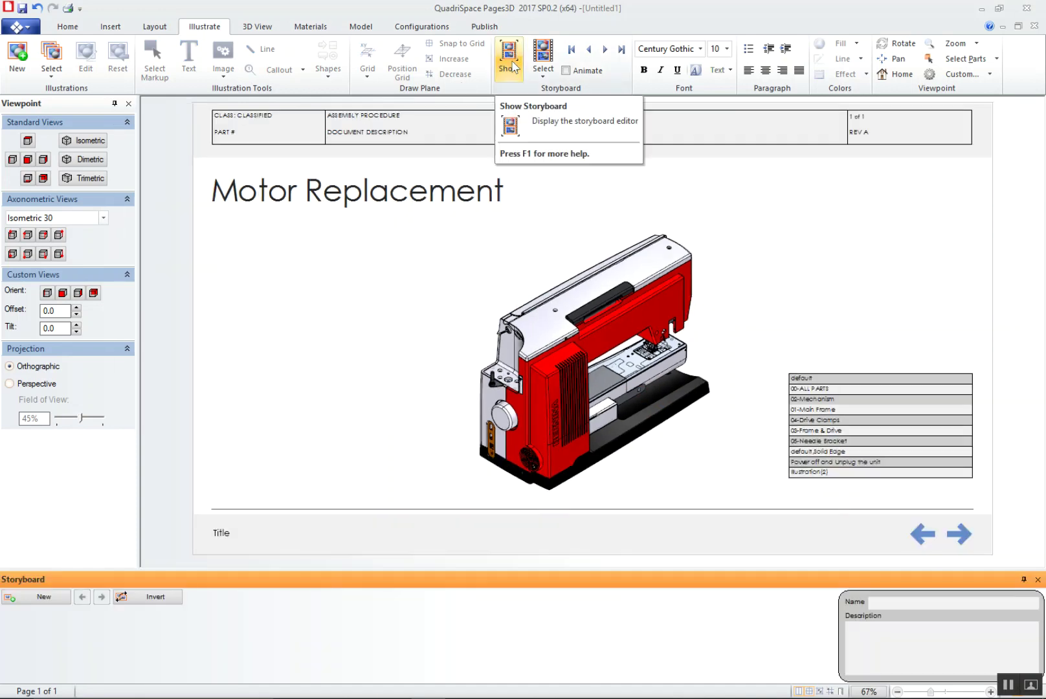
left_click(57, 106)
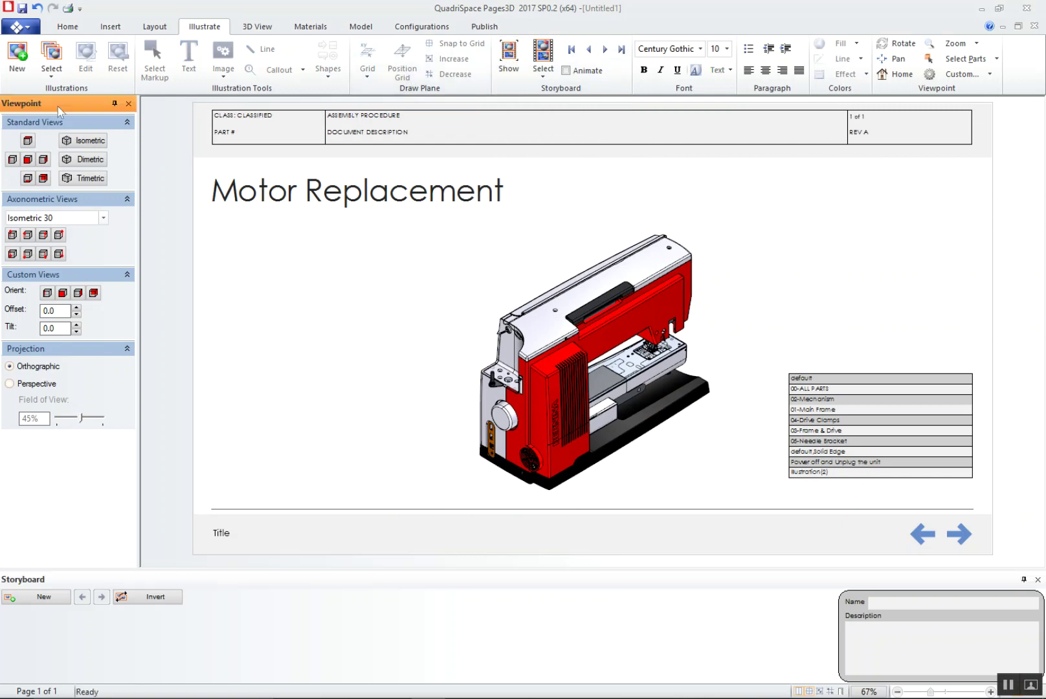
left_click(57, 106)
left_click(90, 130)
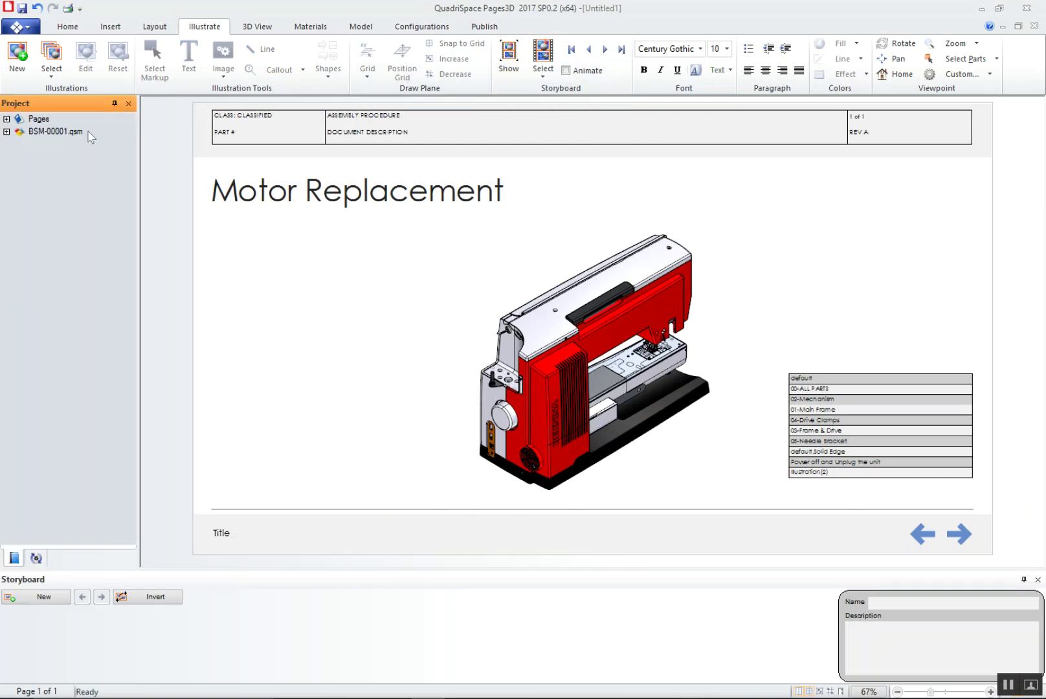
left_click(7, 132)
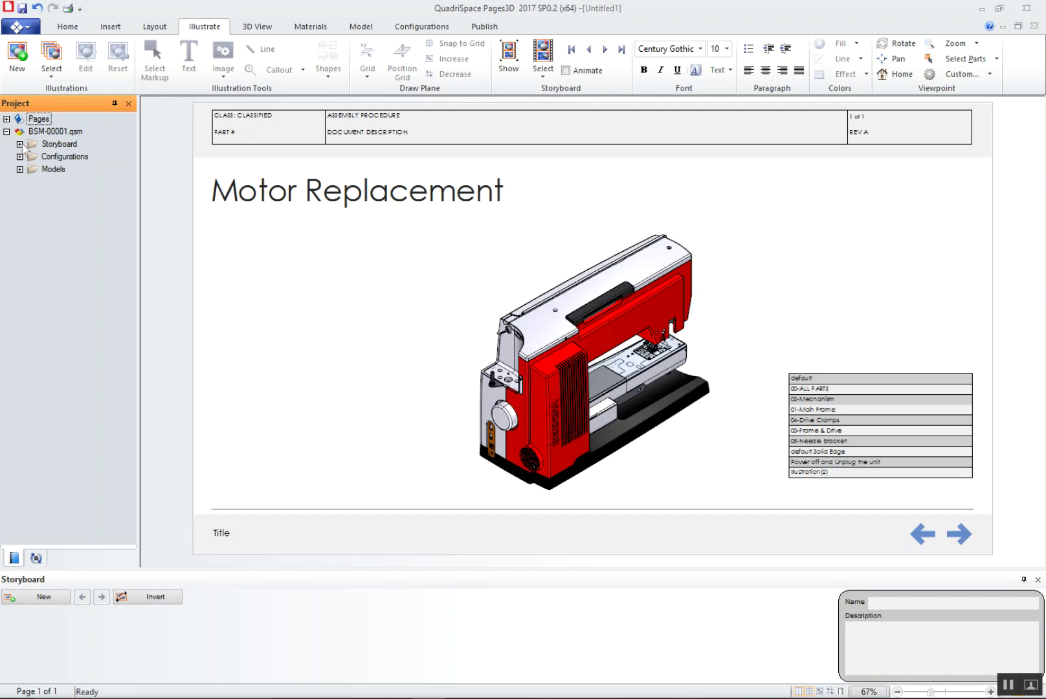
left_click(20, 144)
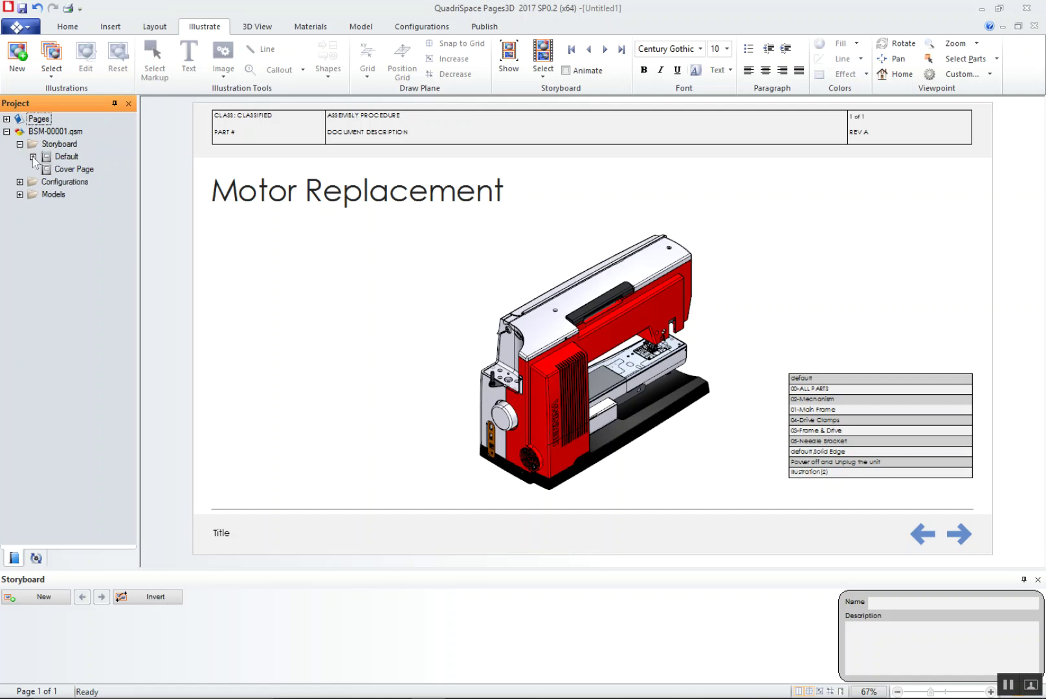
left_click(33, 156)
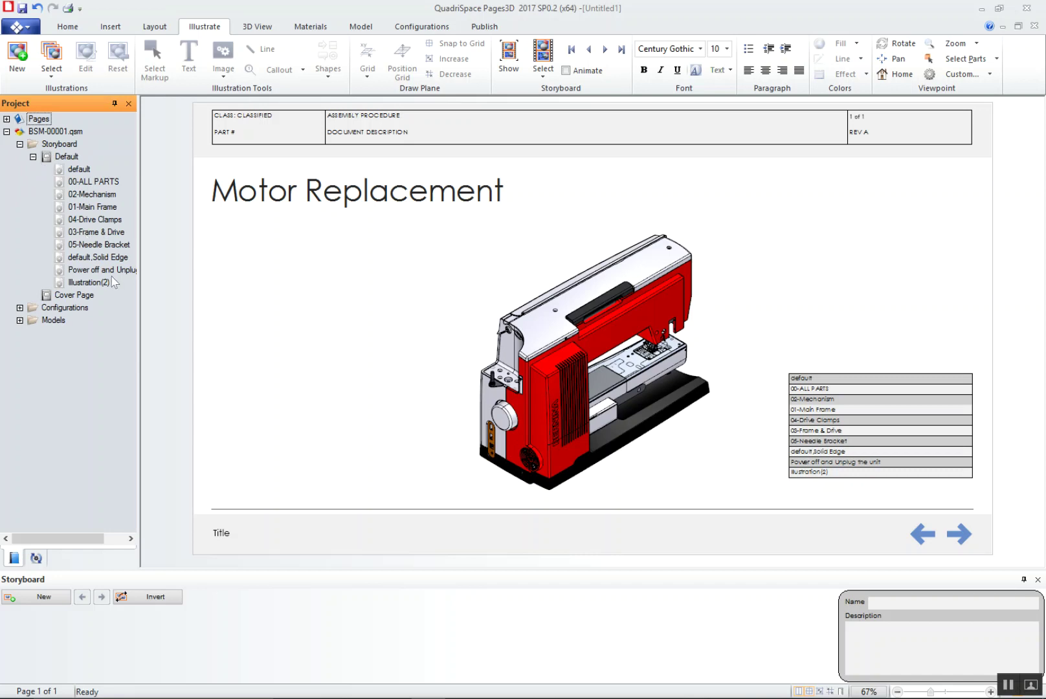
left_click(91, 272)
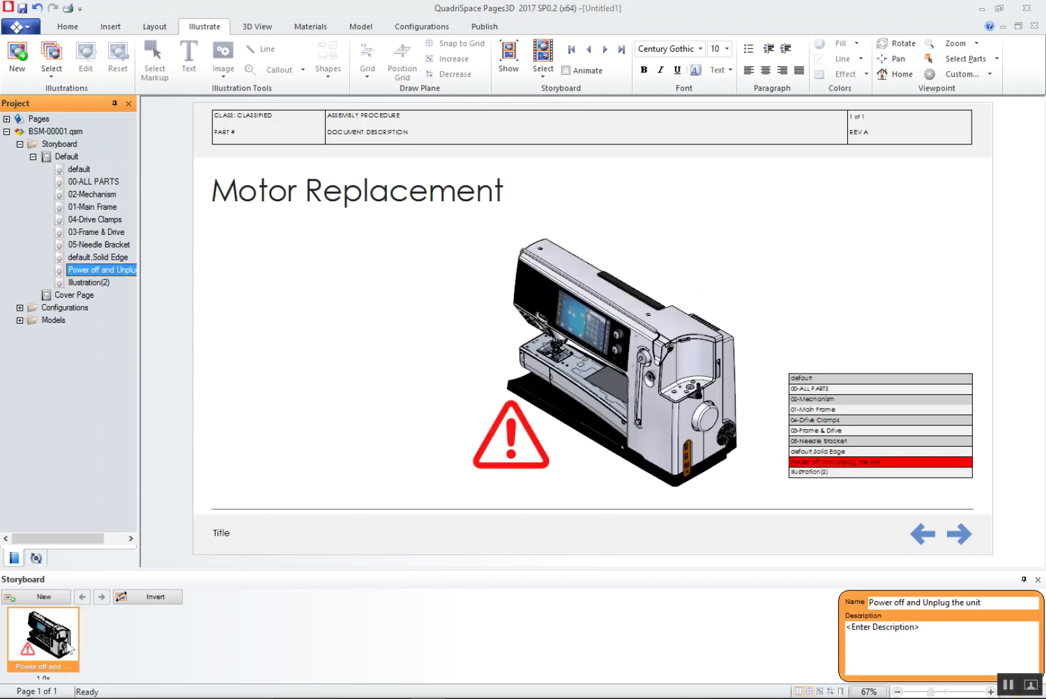
left_click(93, 280)
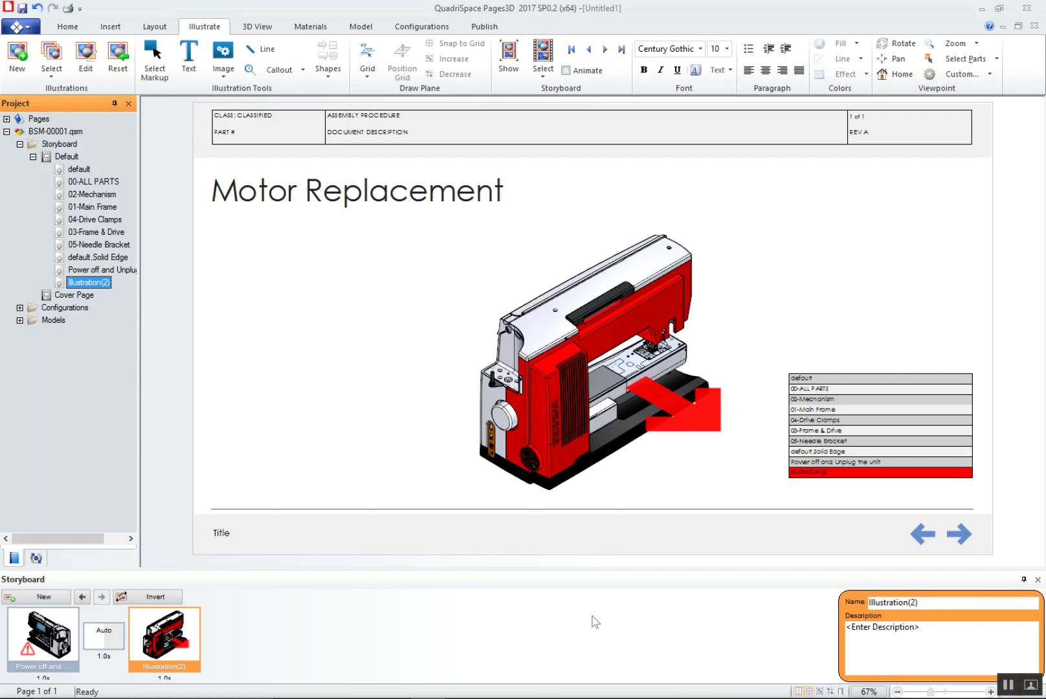
Rename Illustration(2) in the storyboard as Remove Cover and display the Power off and Unplug the unit illustration.
left_click_drag(932, 602, 830, 600)
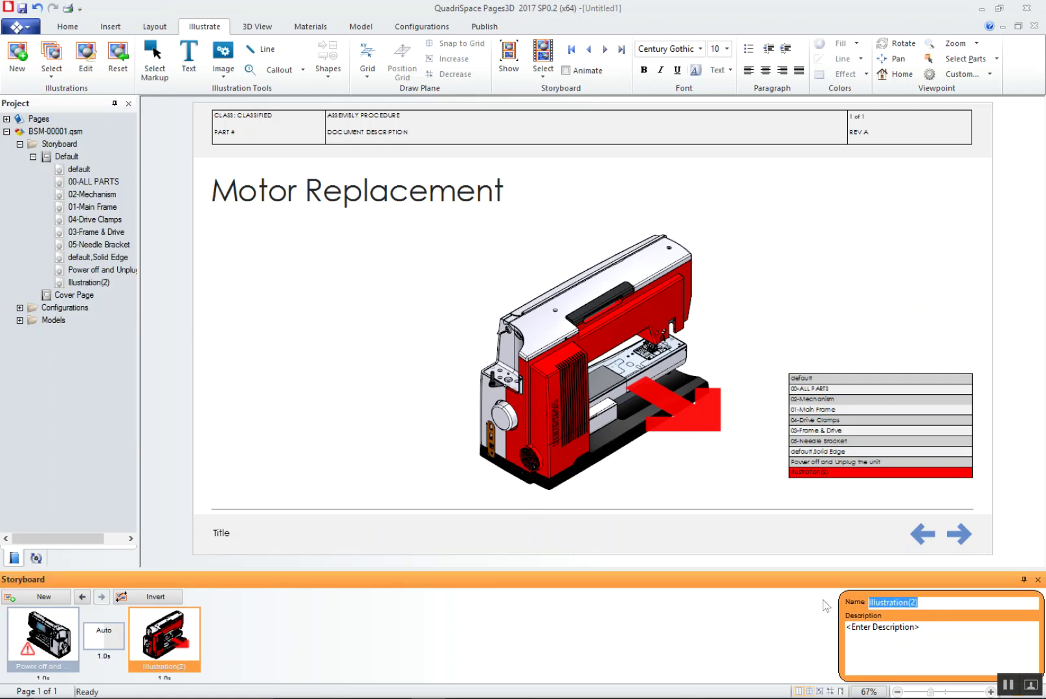
type("Remove Cover")
key("Return")
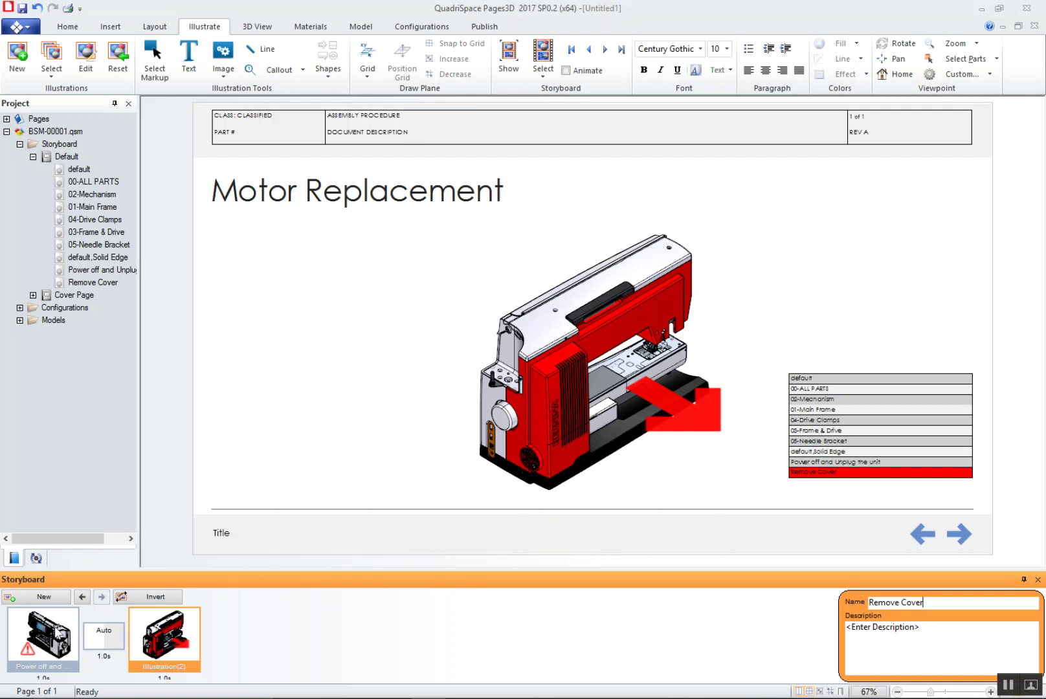
left_click(49, 633)
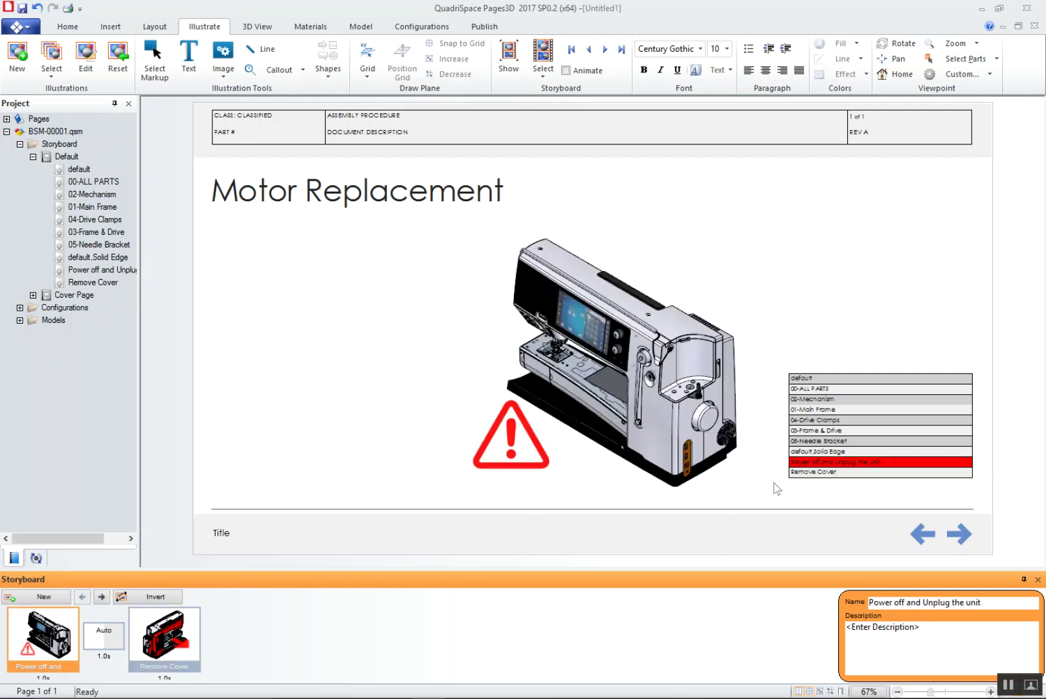
Set the illustration table's storyboard to Cover Page.
left_click(840, 360)
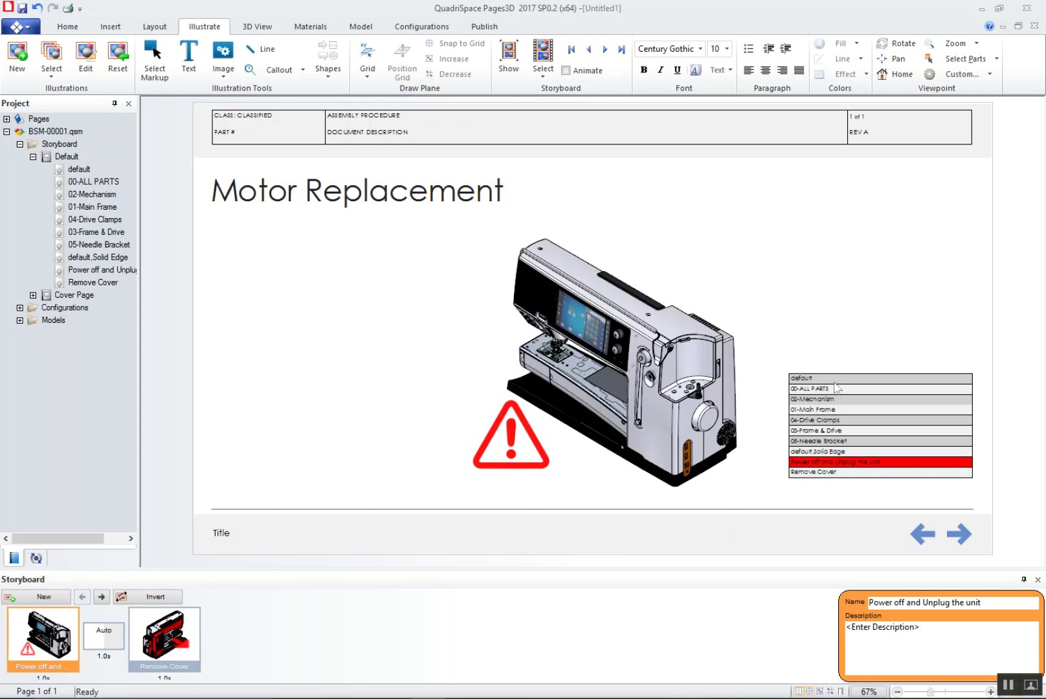
double_click(838, 381)
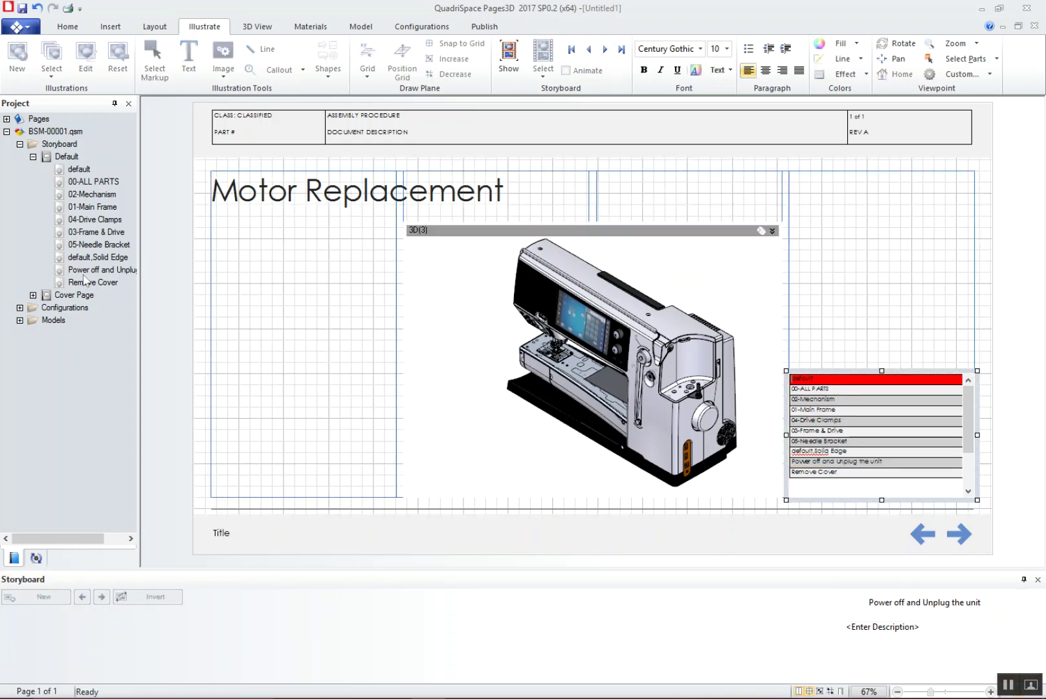
left_click(65, 104)
left_click(107, 112)
left_click(59, 122)
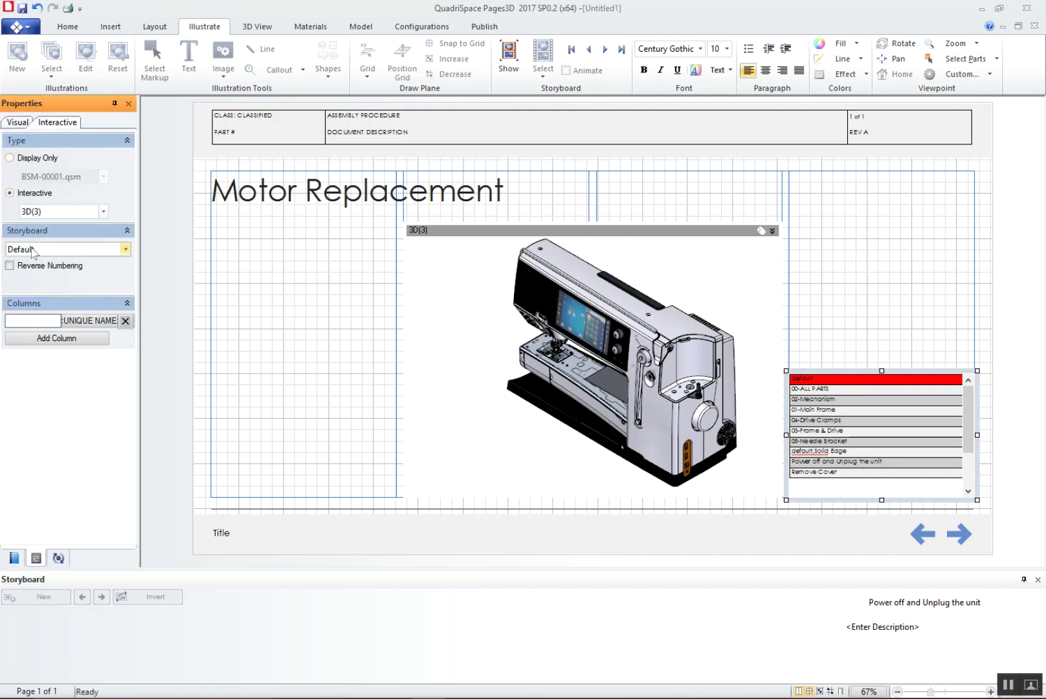
left_click(124, 250)
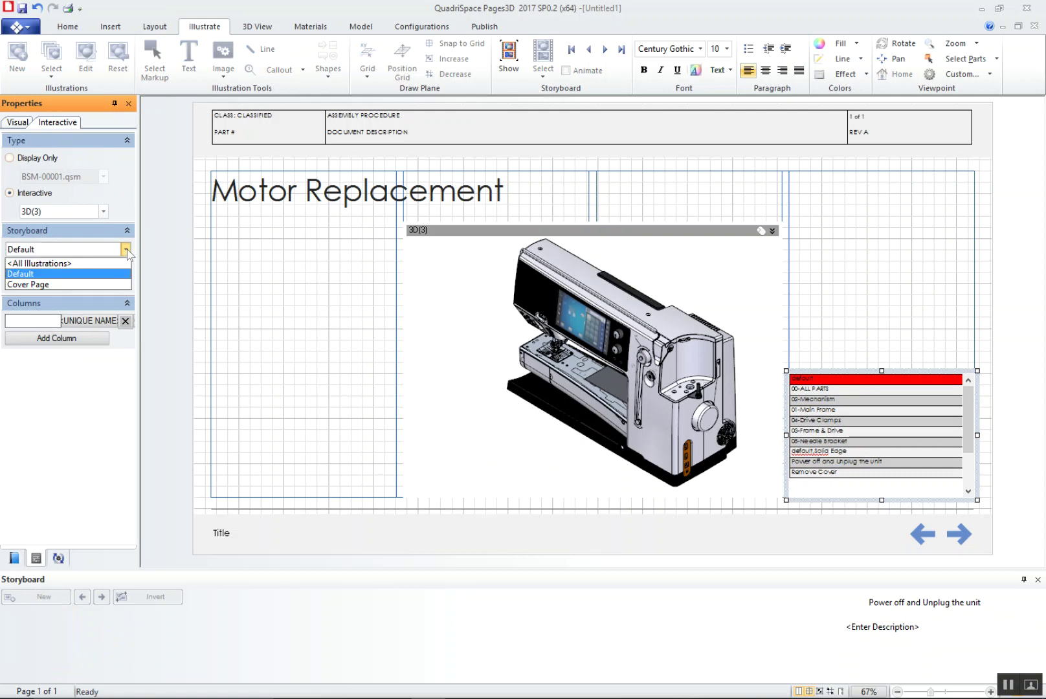
left_click(89, 284)
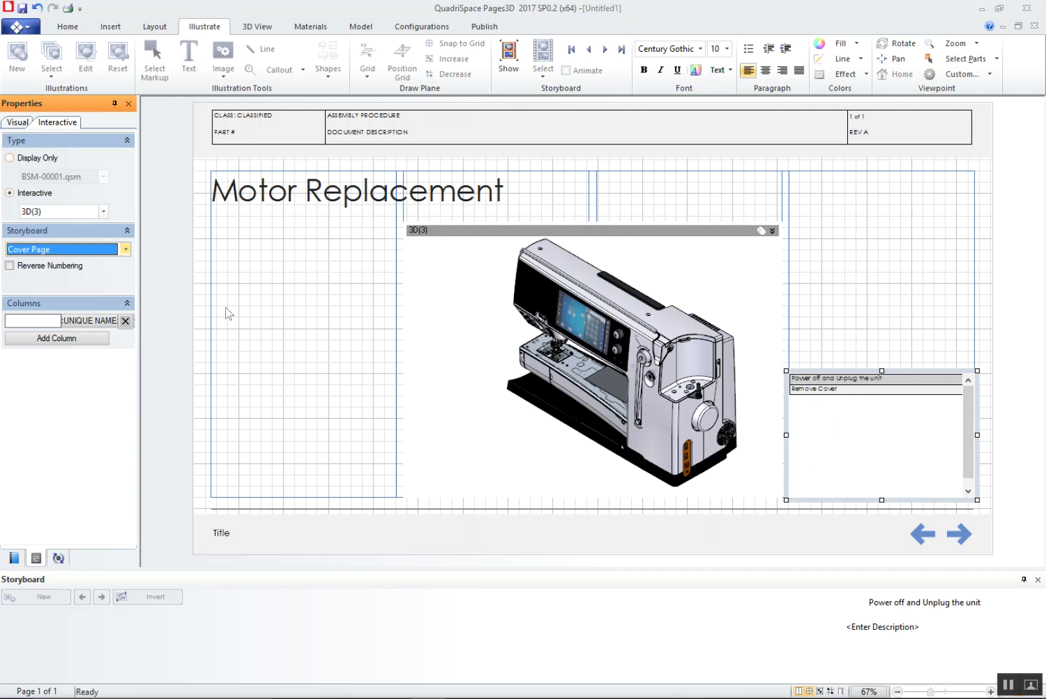
Activate the 3D(3) view and display Power off and Unplug the unit from the illustration table.
left_click(494, 458)
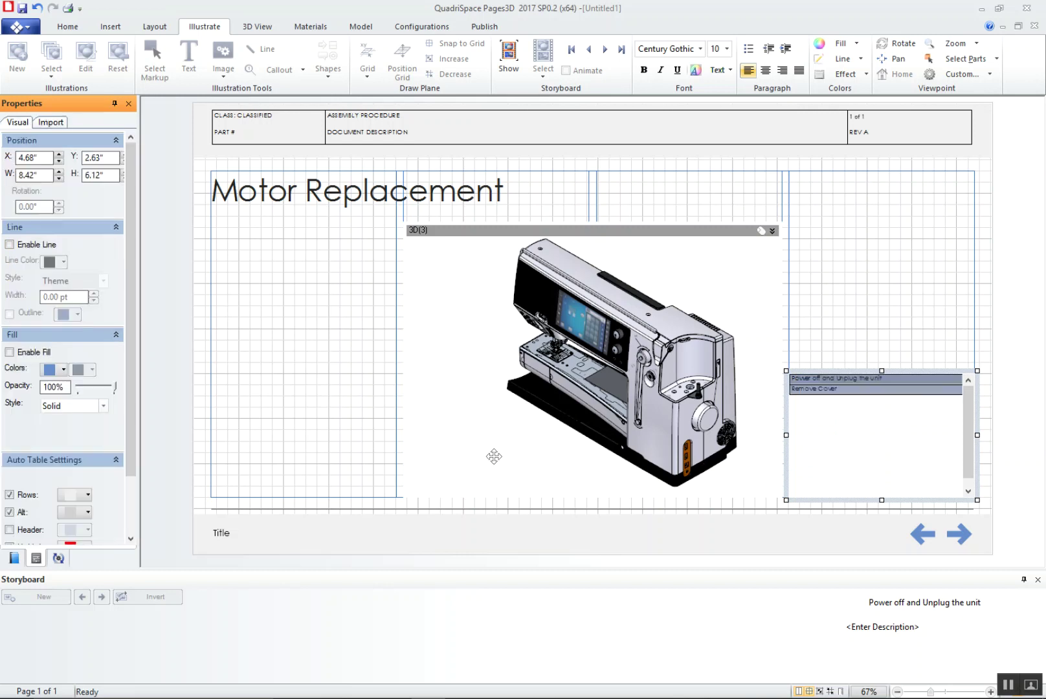
left_click(493, 459)
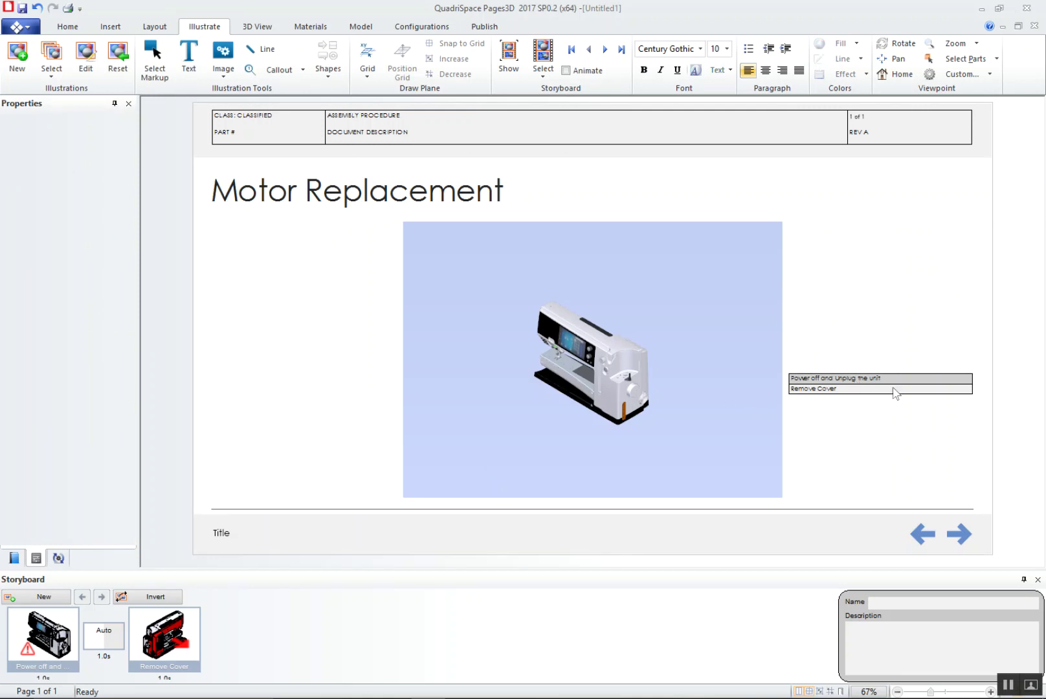
left_click(893, 380)
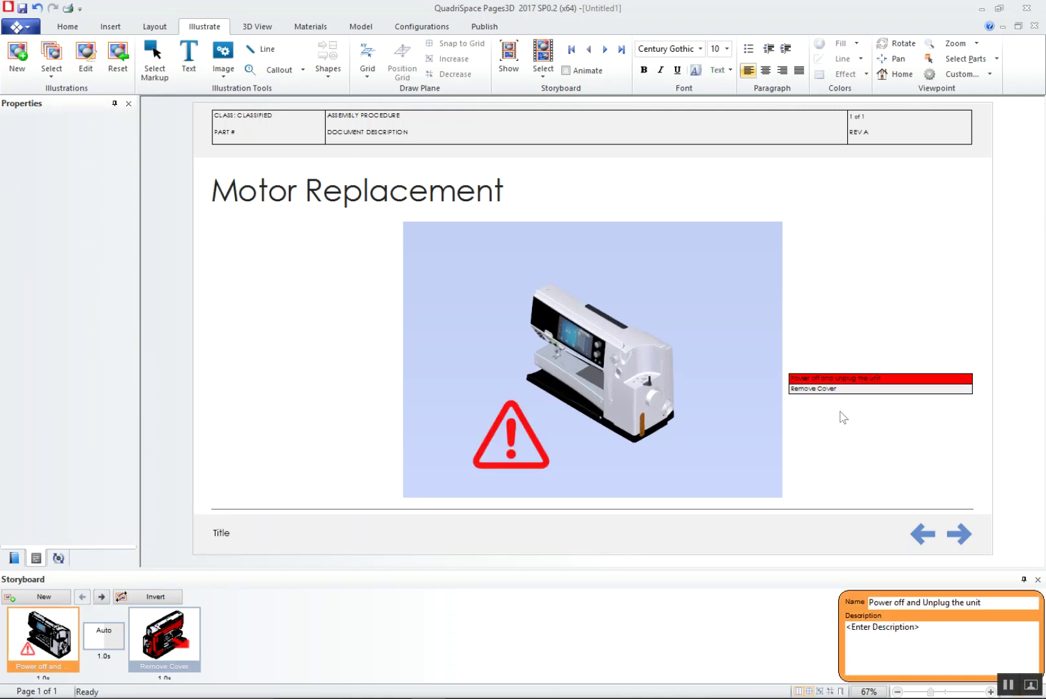